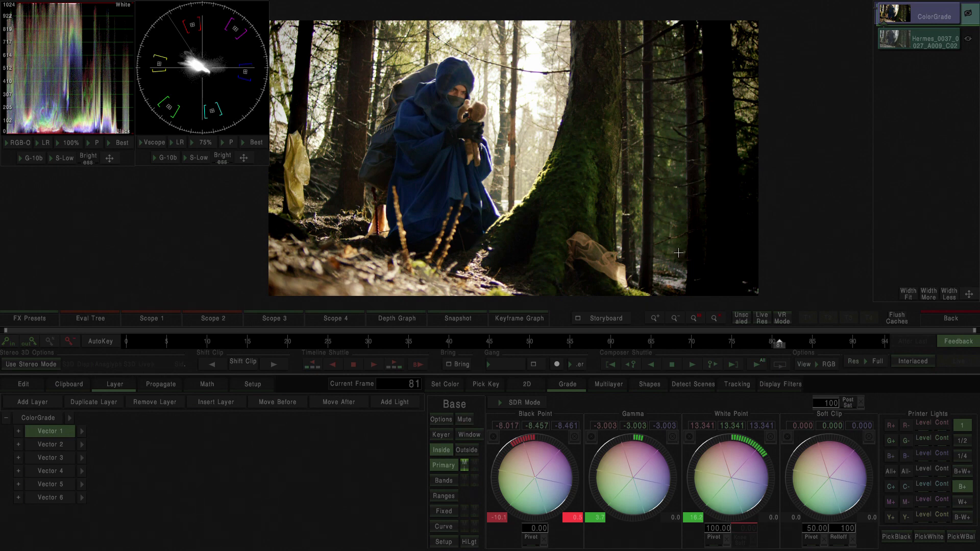
Try the storyboard's Split and Full modes, settling on one thumbnail row beneath the viewer.
click(592, 318)
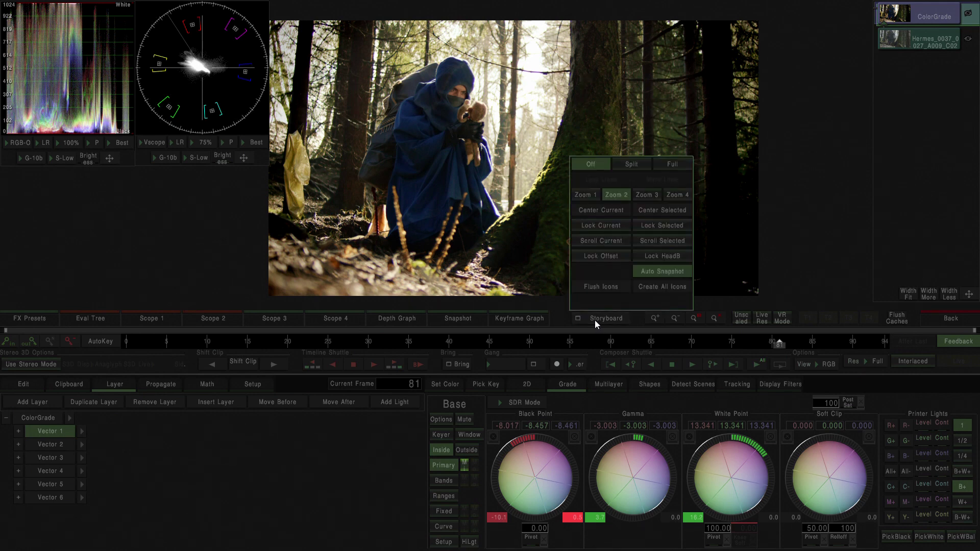
click(595, 320)
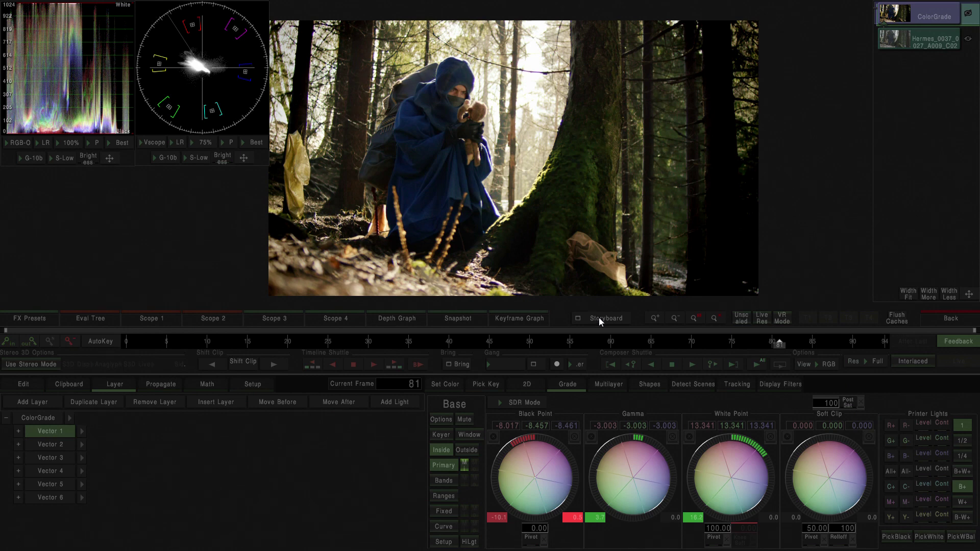
click(598, 317)
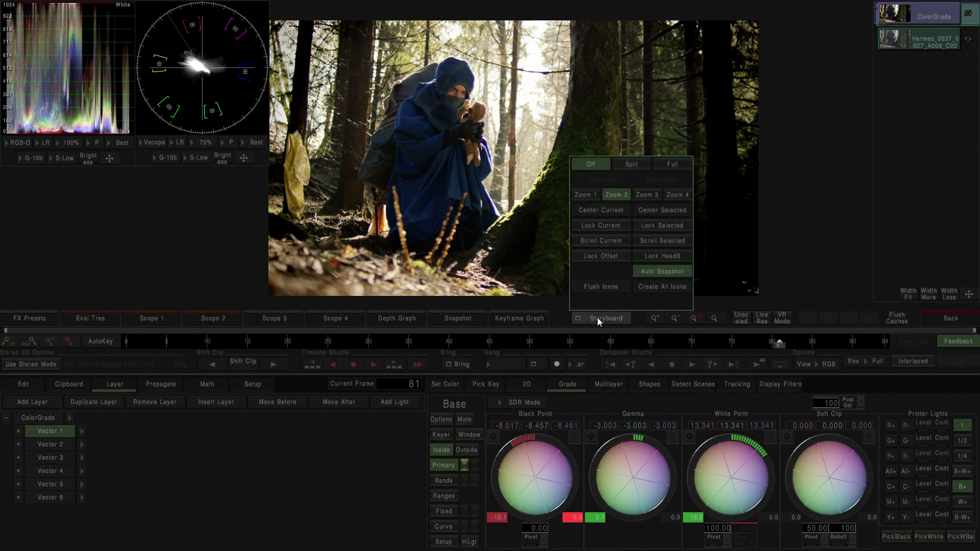
click(632, 163)
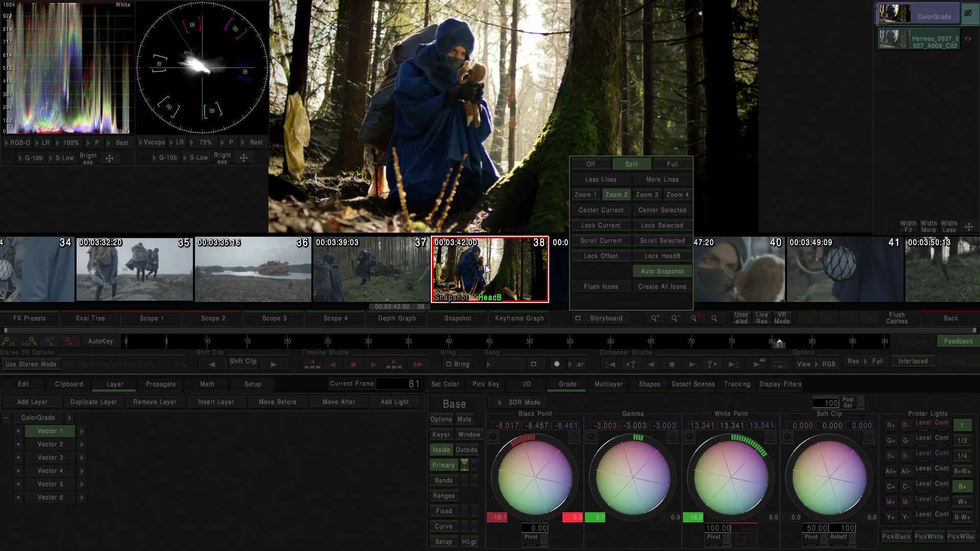
click(666, 164)
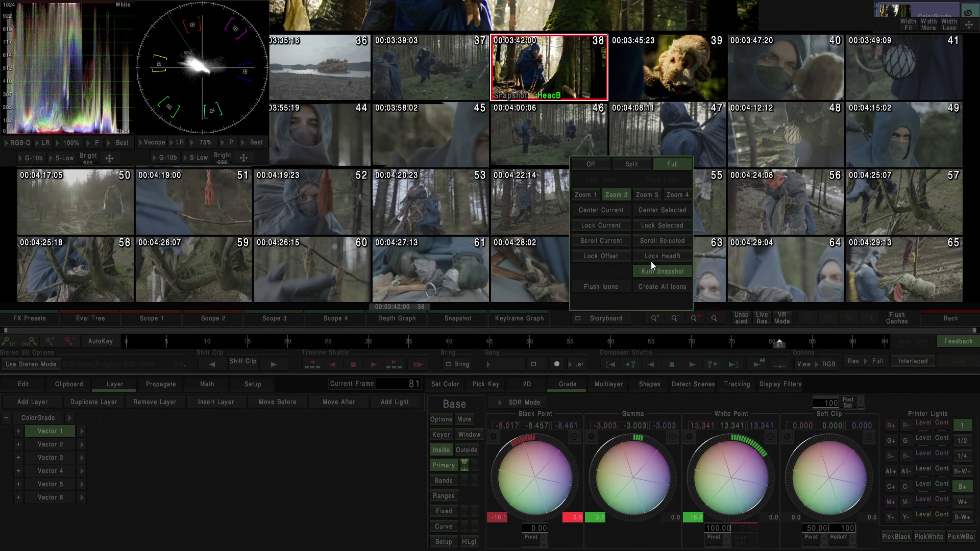
click(632, 164)
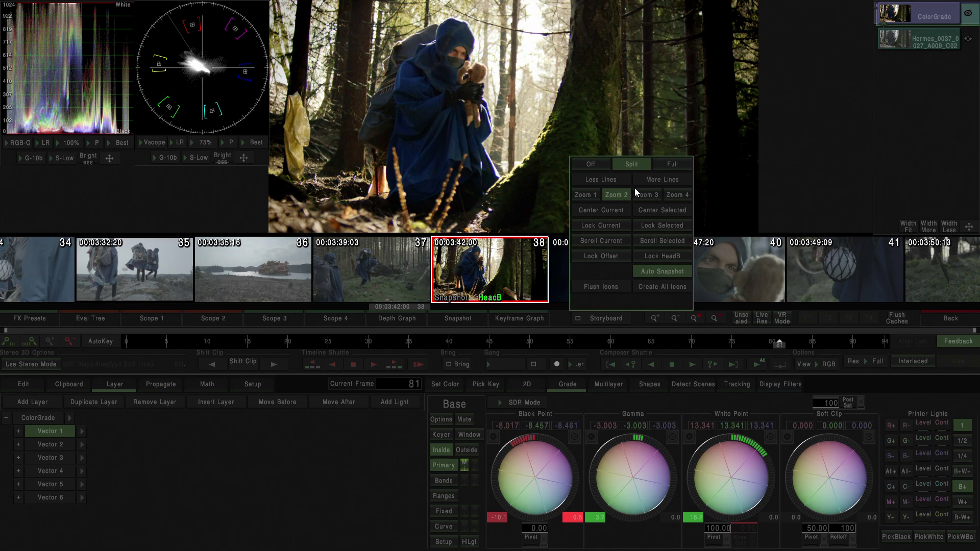
click(649, 182)
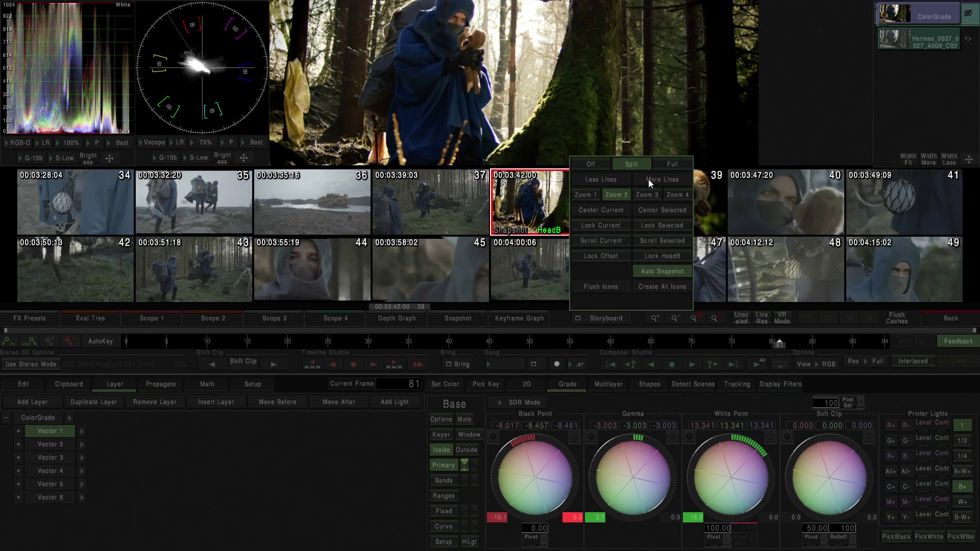
click(649, 179)
click(587, 197)
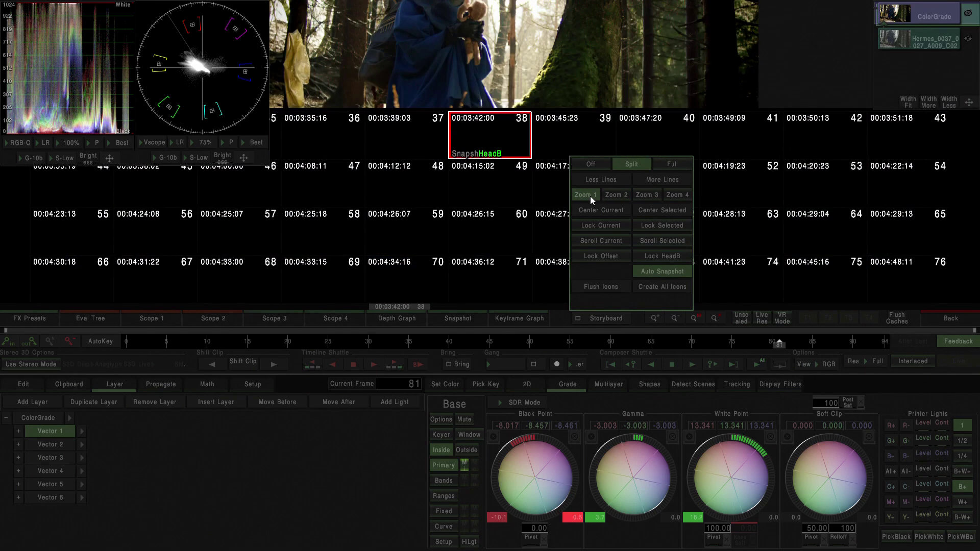
click(613, 196)
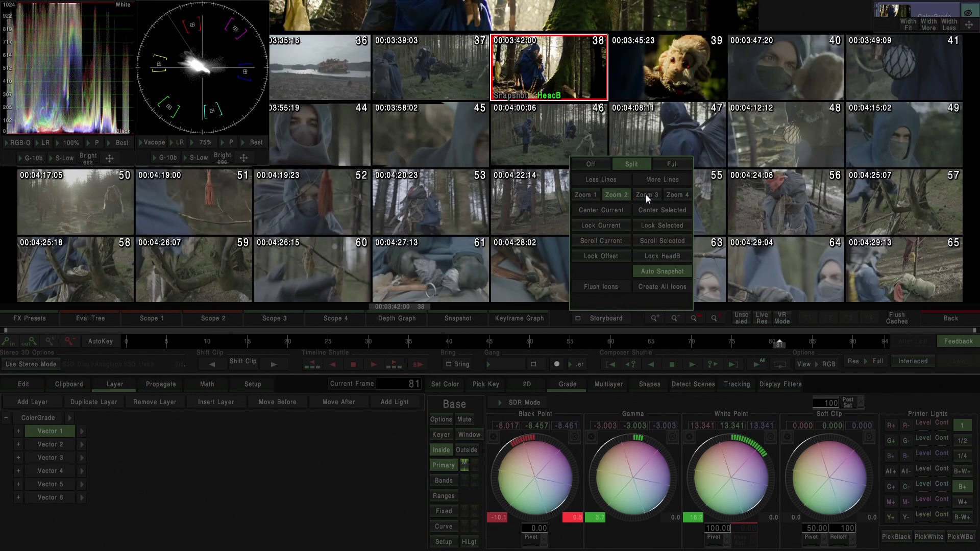
click(645, 194)
click(673, 196)
click(642, 196)
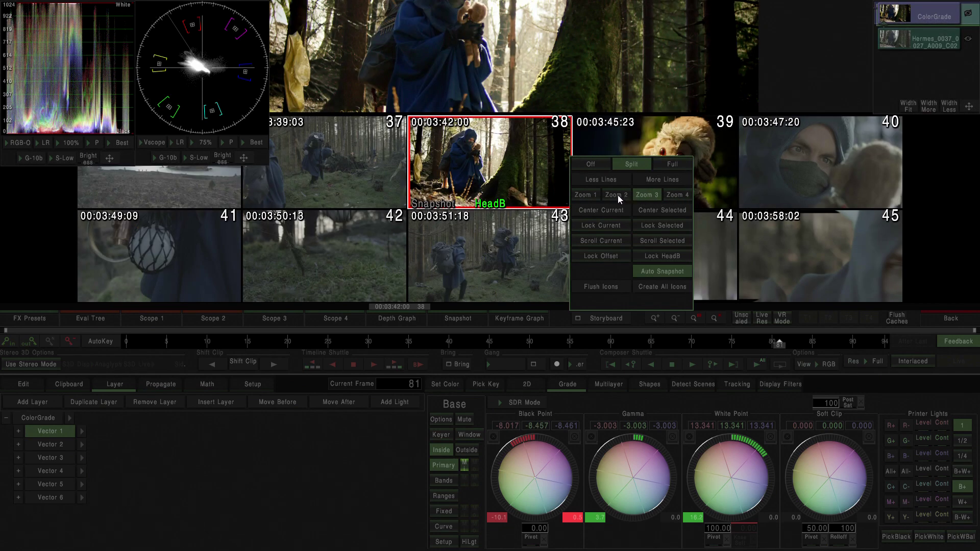
click(616, 195)
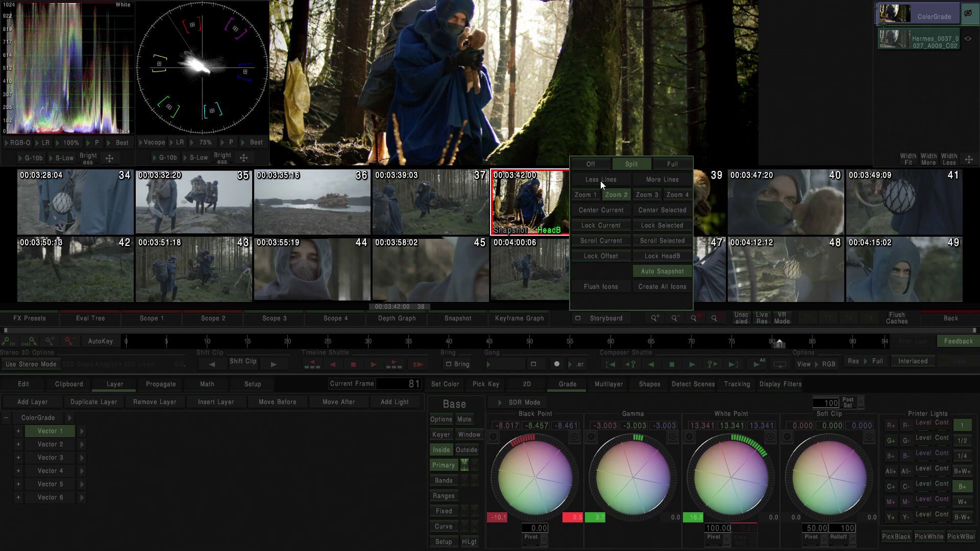
click(598, 179)
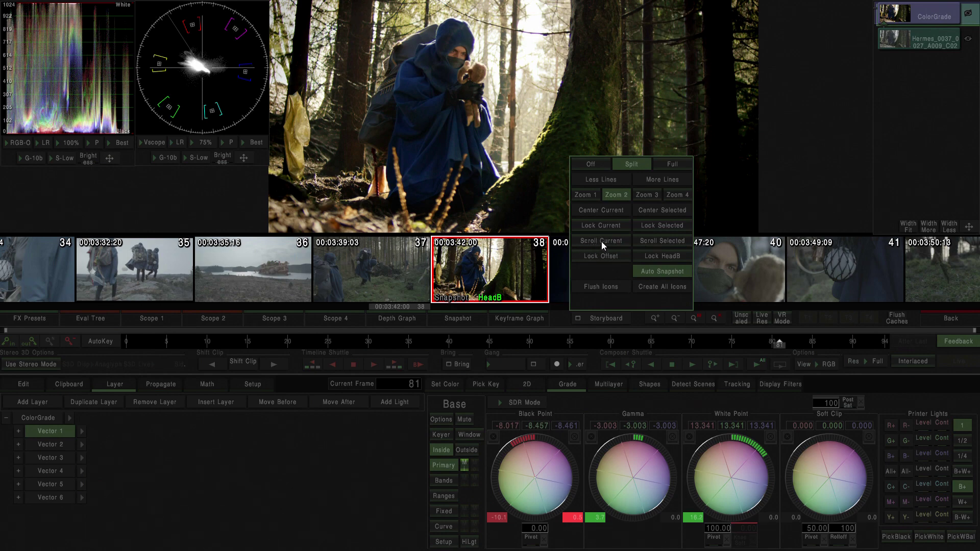
Turn on Scroll Current in the Storyboard options and close the popup.
click(597, 241)
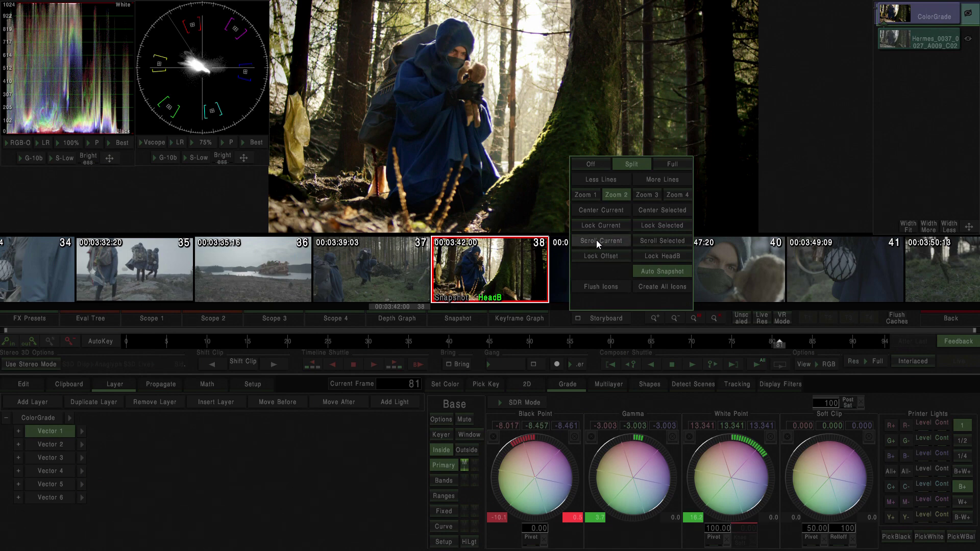
click(597, 319)
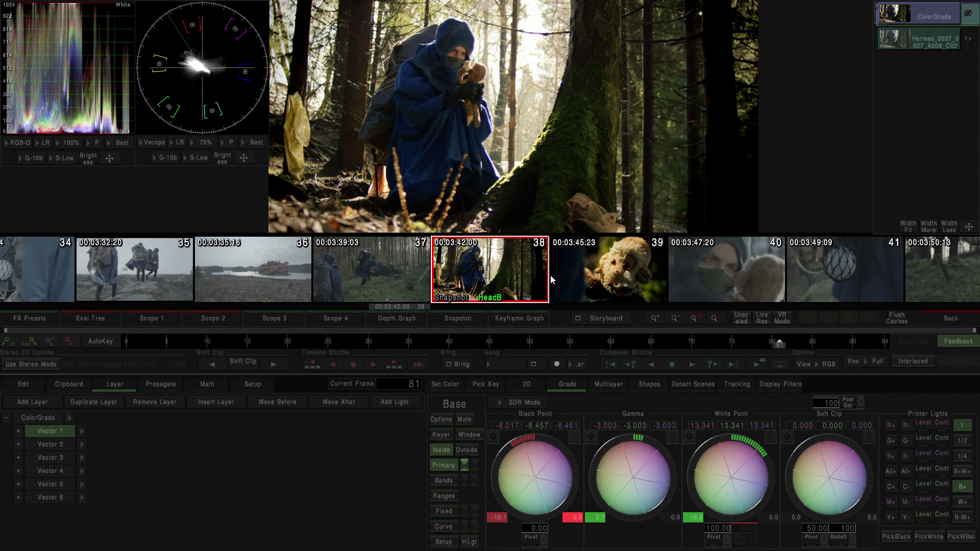
Make shot 39 current and step forward through the following shots.
click(551, 279)
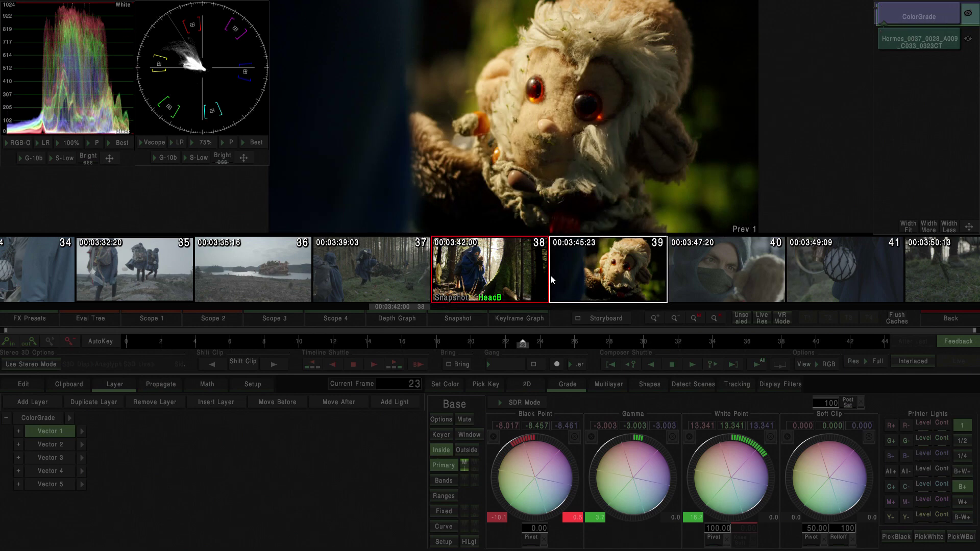
key(Down)
key(Down)
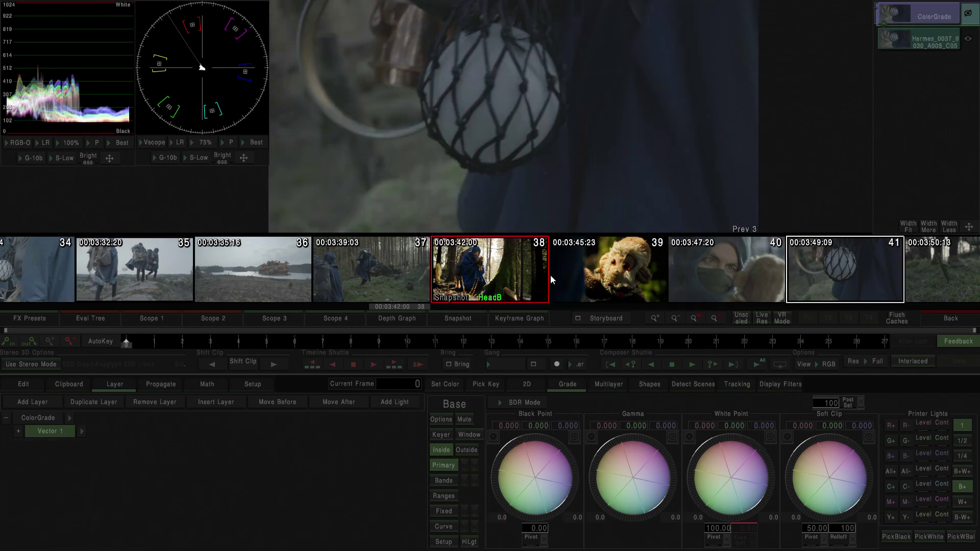
key(Down)
key(Down)
key(Down)
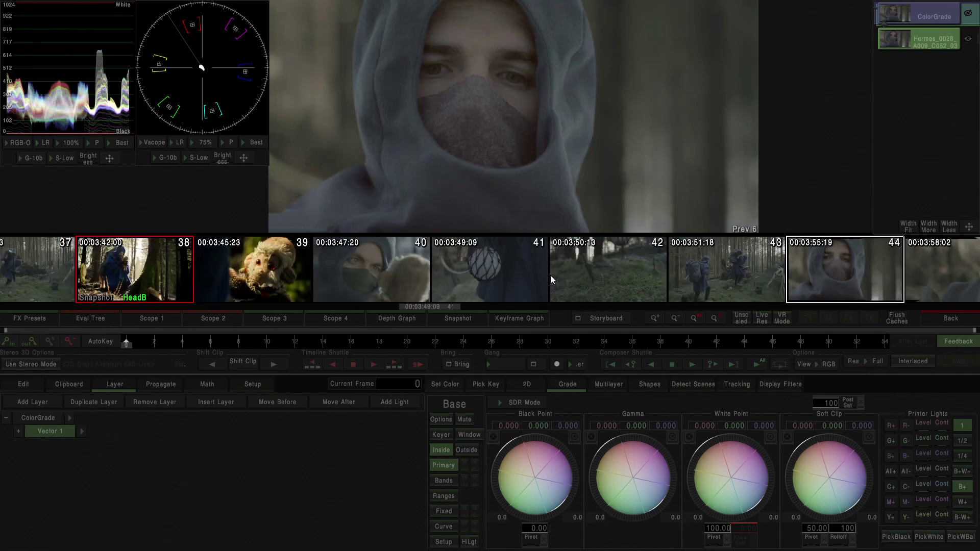
key(Down)
key(Down)
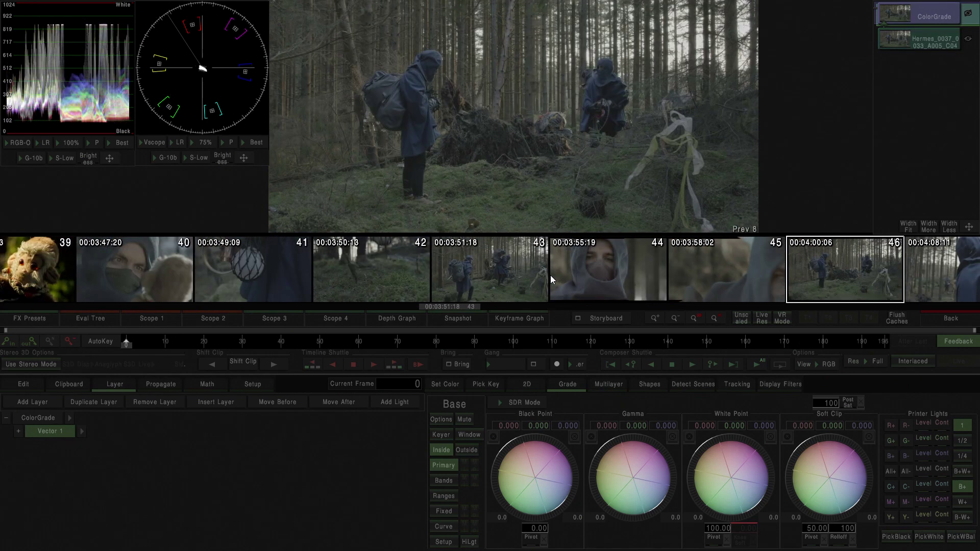
key(Down)
key(Down)
Step back through the storyboard to shot 34, then forward to end on shot 35.
key(Up)
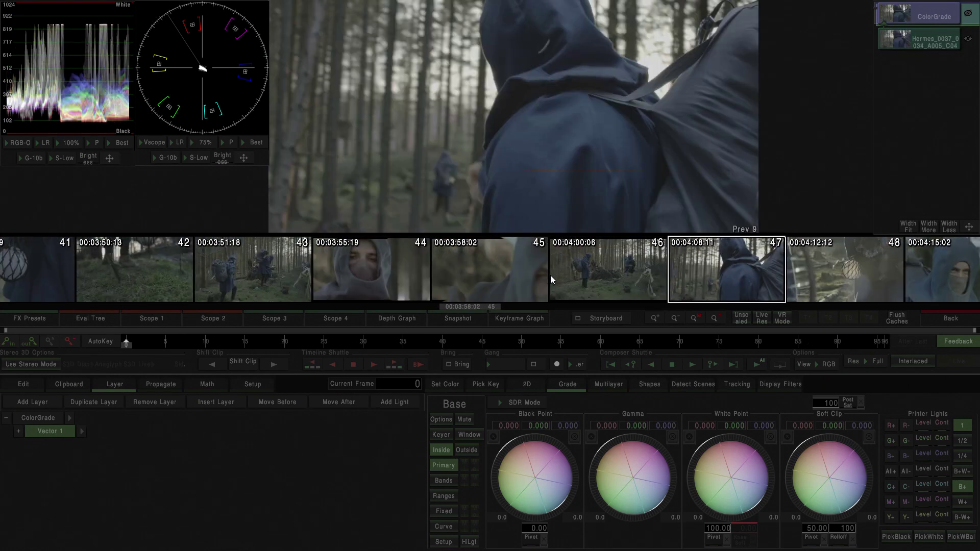
key(Up)
key(Up)
key(Up)
key(Up)
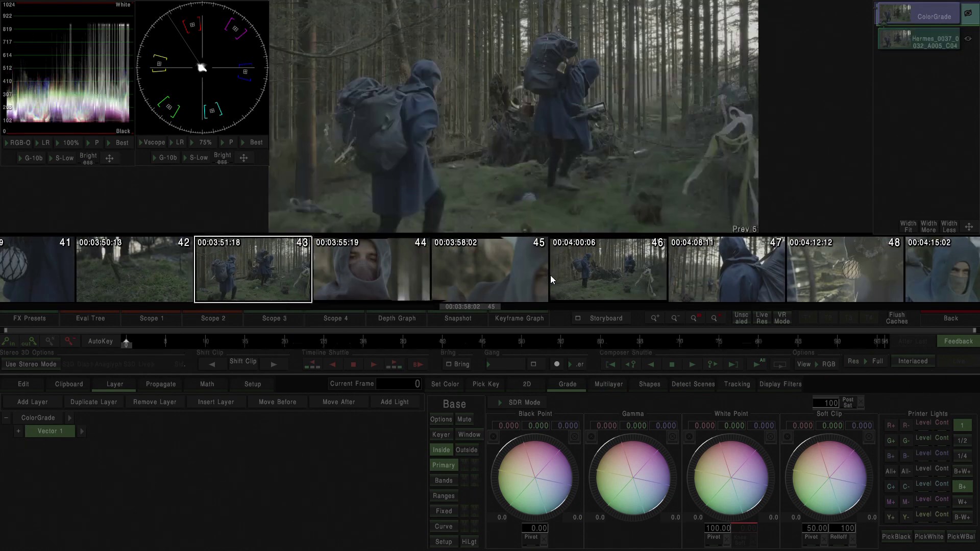
key(Up)
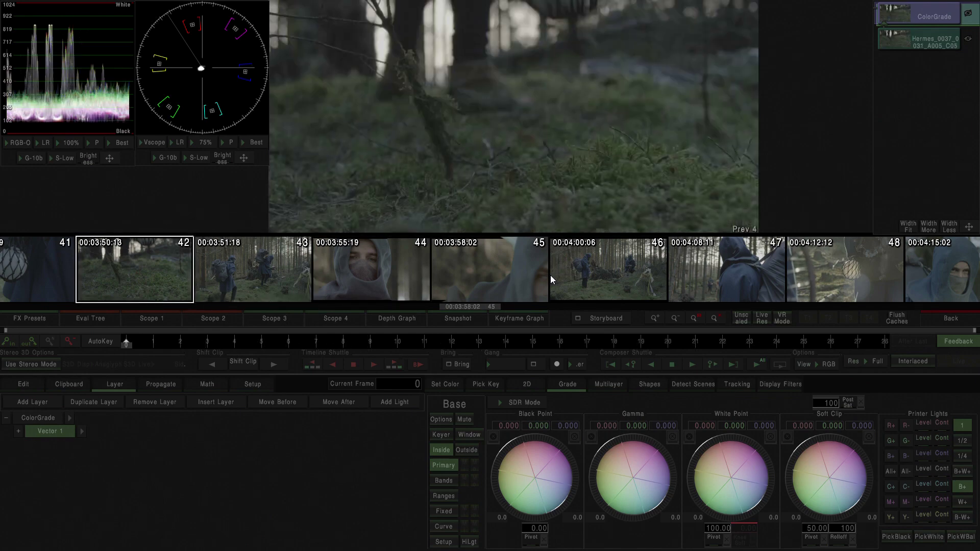
key(Up)
key(Up)
key(Up)
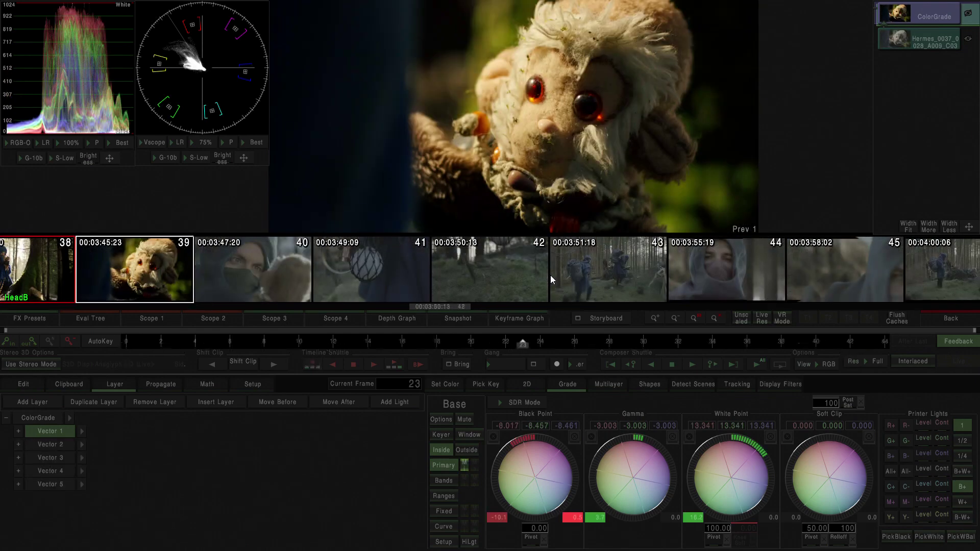
key(Up)
key(Up)
key(Up)
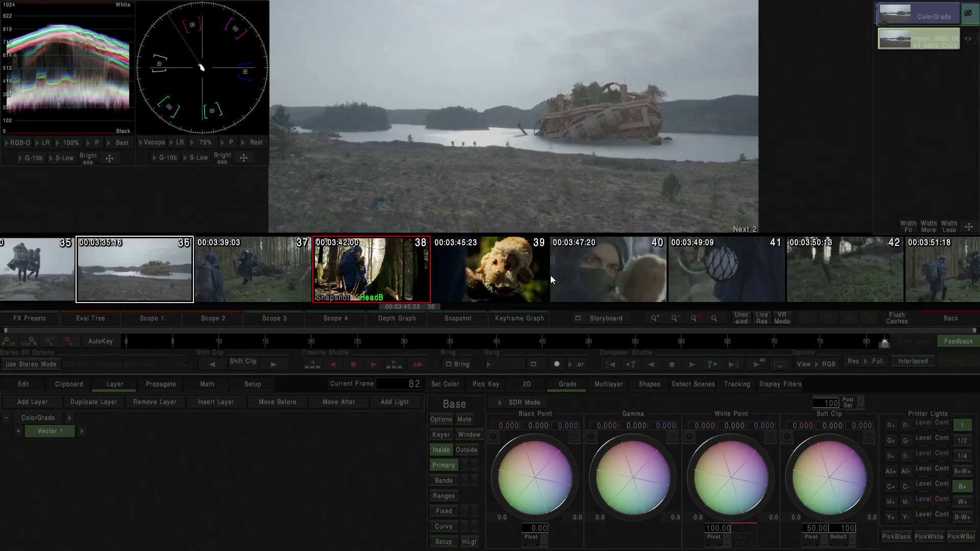
key(Up)
key(Up)
key(Up)
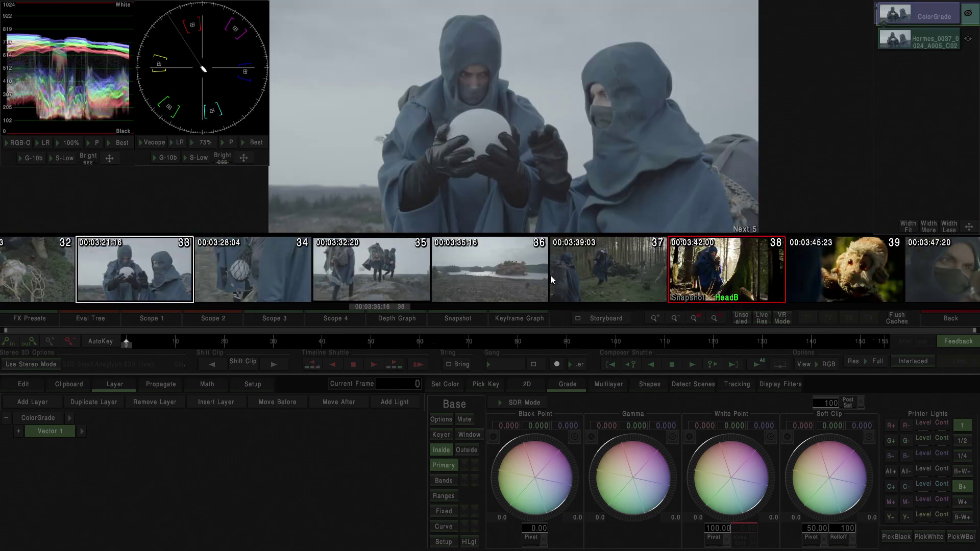
key(Up)
key(Up)
key(Up)
key(Down)
key(Down)
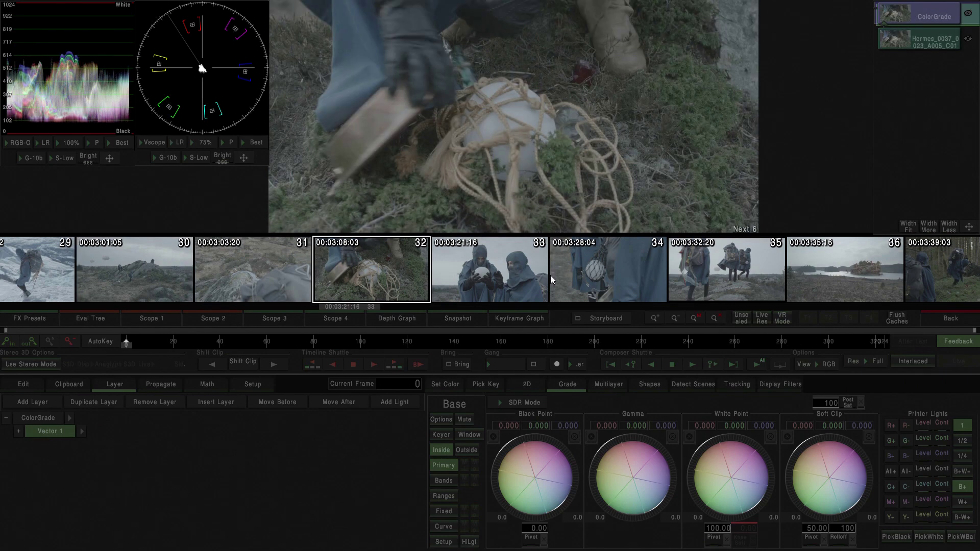
key(Down)
key(Down)
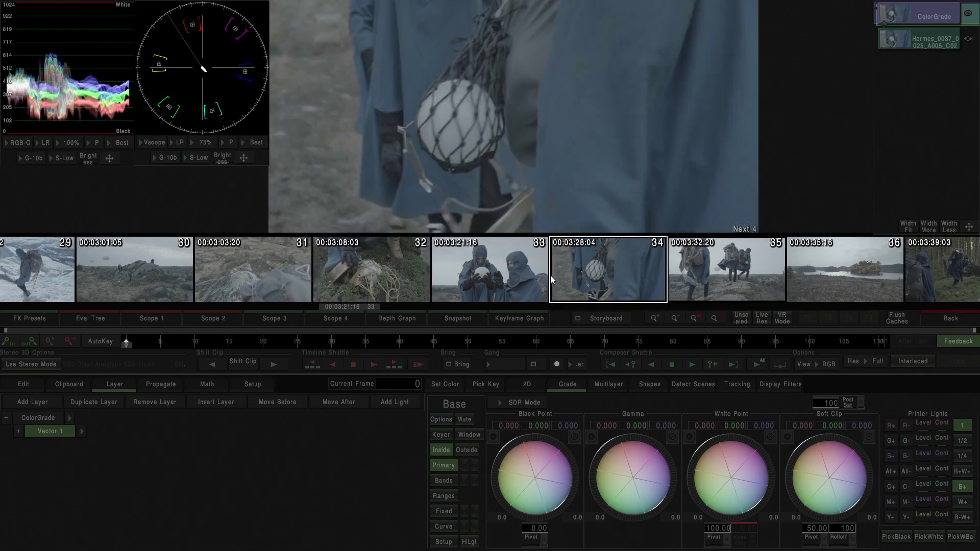
key(Down)
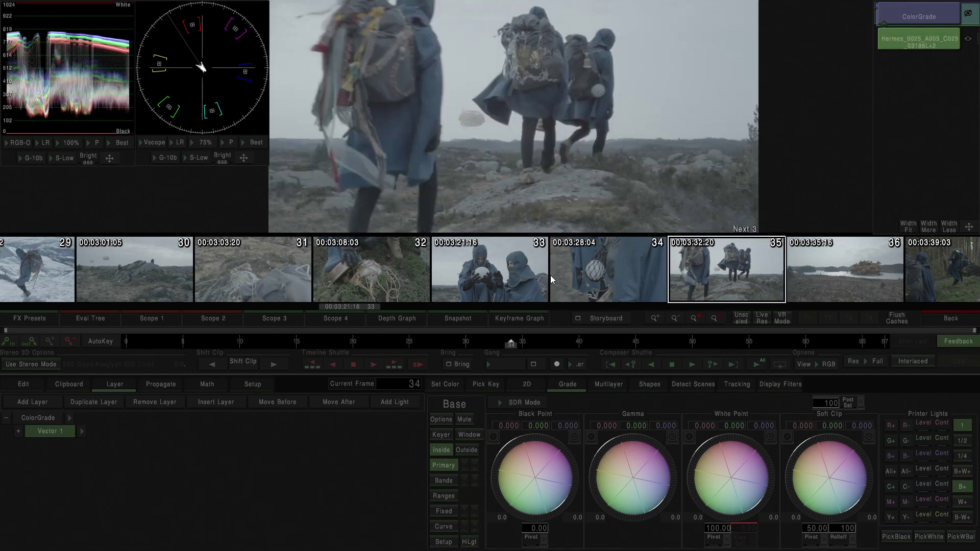
Enable Center Current and Lock Current in the Storyboard options.
click(604, 318)
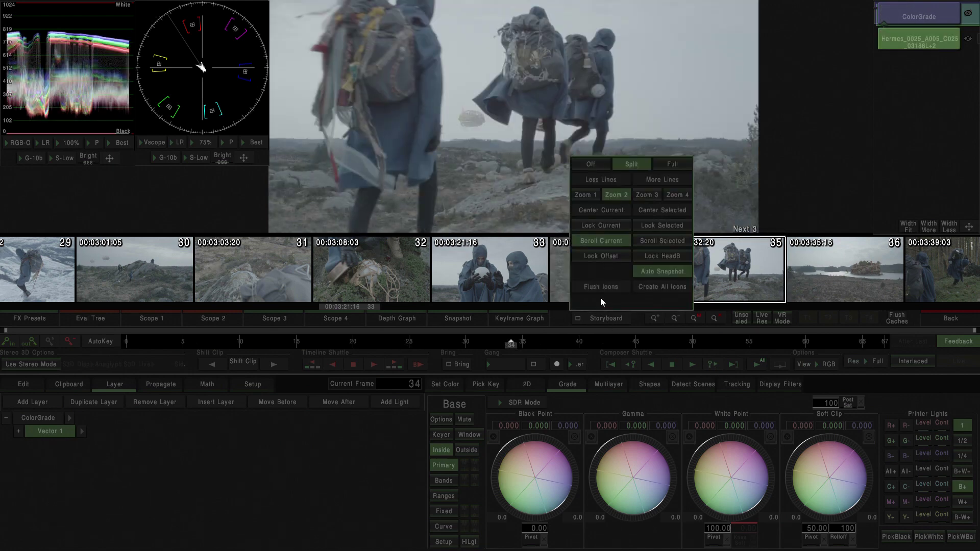
click(599, 210)
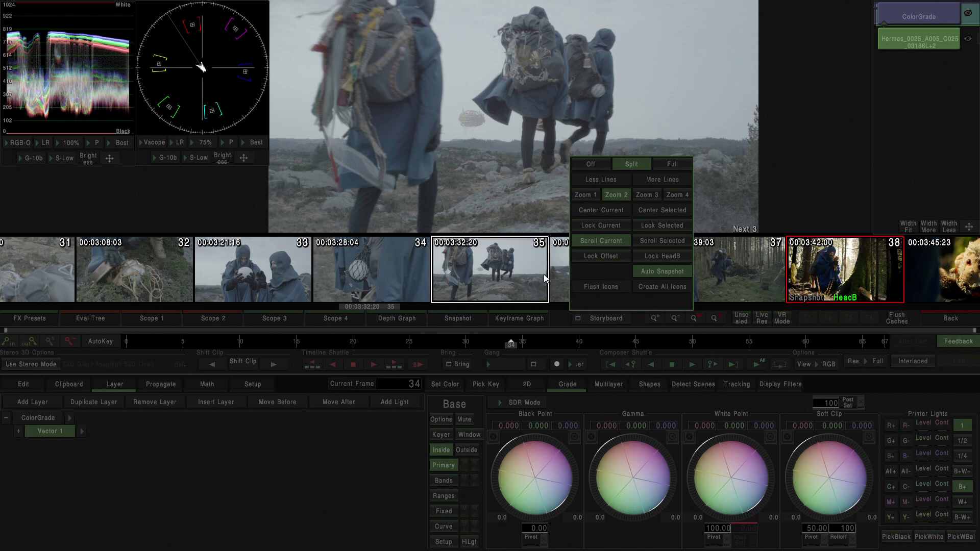
click(595, 225)
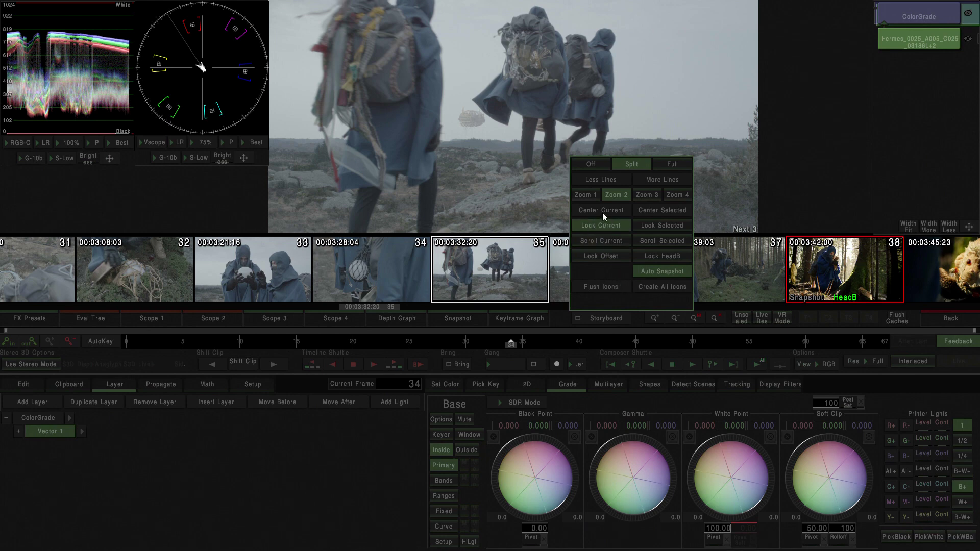
click(594, 316)
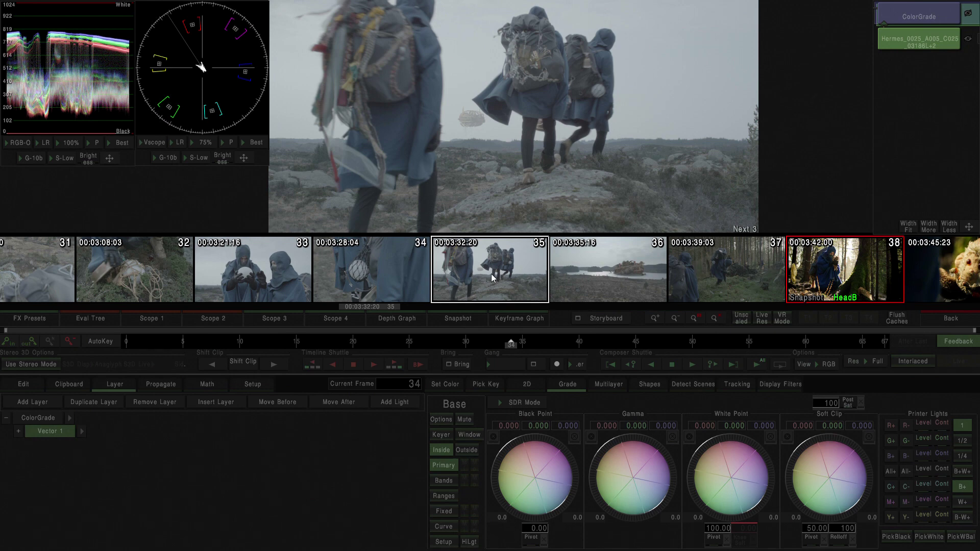
Step through the shots with the arrow keys, ending on shot 38.
key(Down)
key(Down)
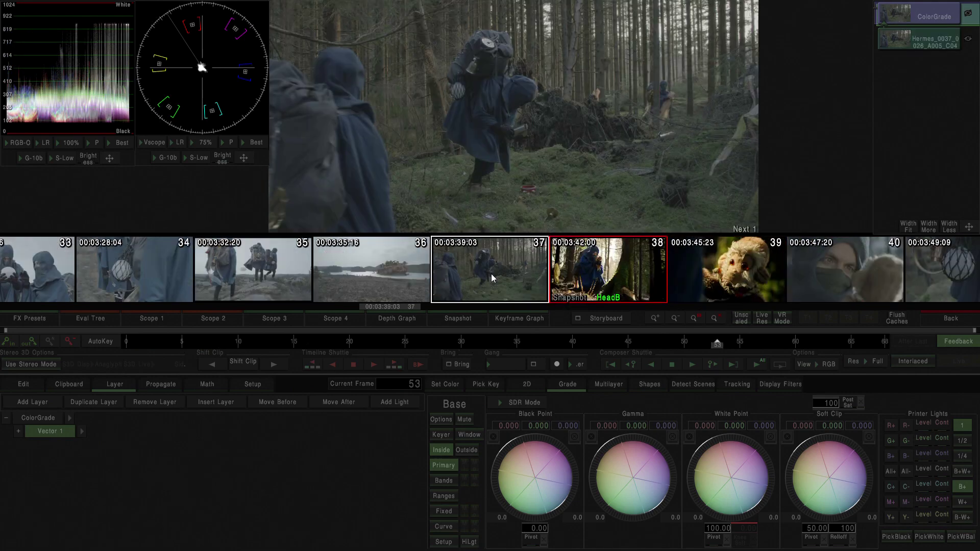
key(Down)
key(Down)
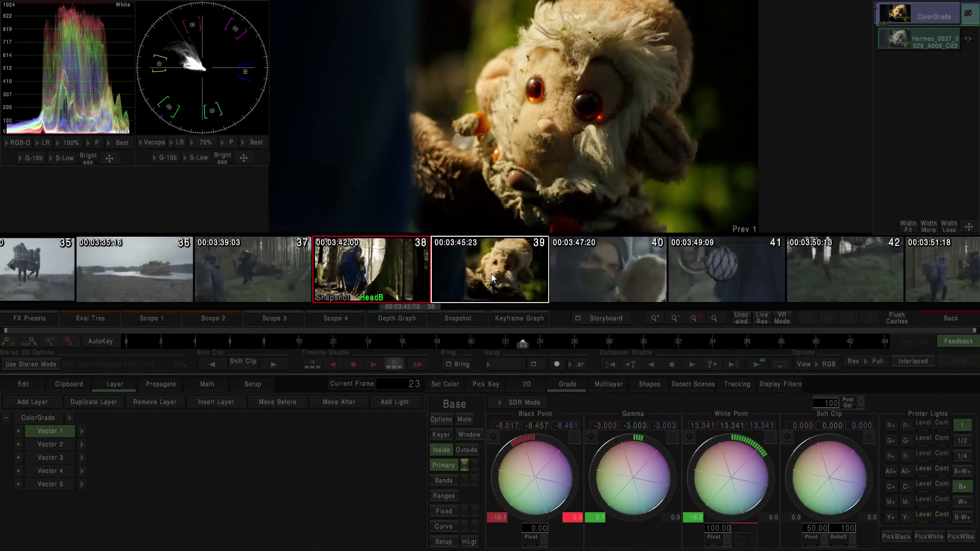
key(Down)
key(Down)
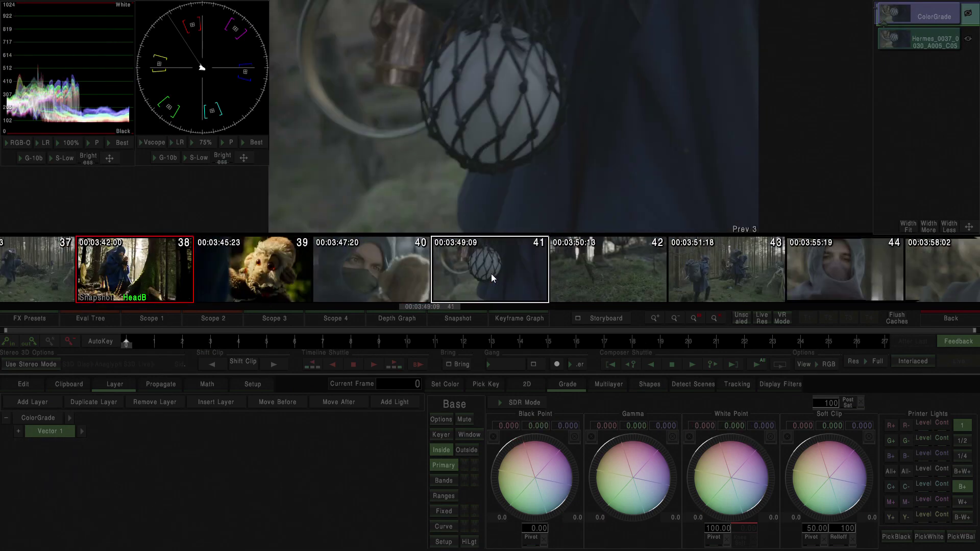
key(Down)
key(Up)
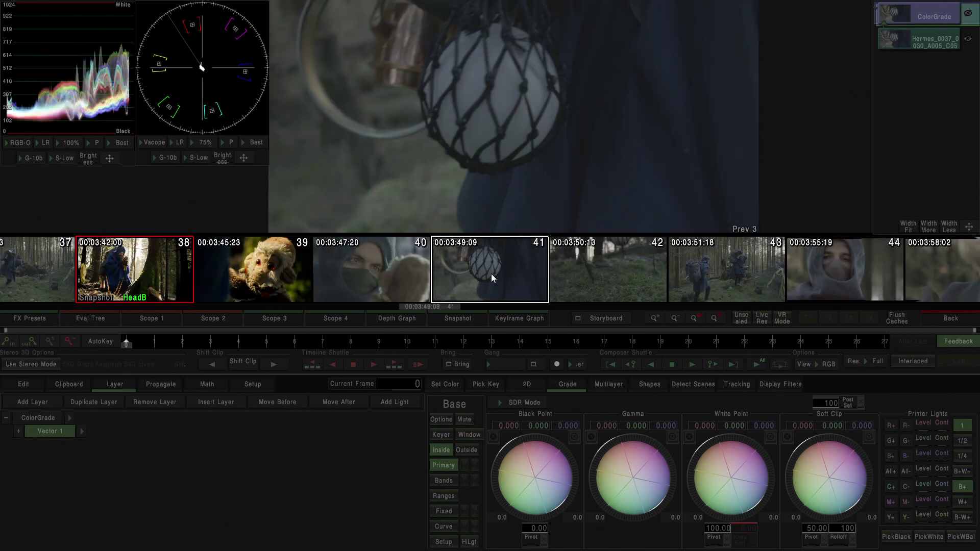
key(Up)
key(Up)
key(Up)
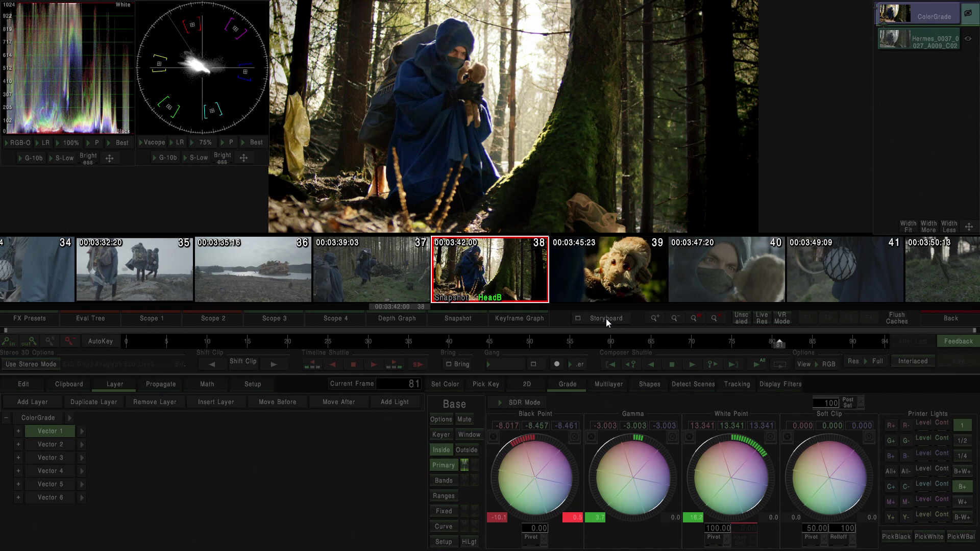
Enable Scroll Selected in the Storyboard options, then bring up the Bring options.
click(605, 319)
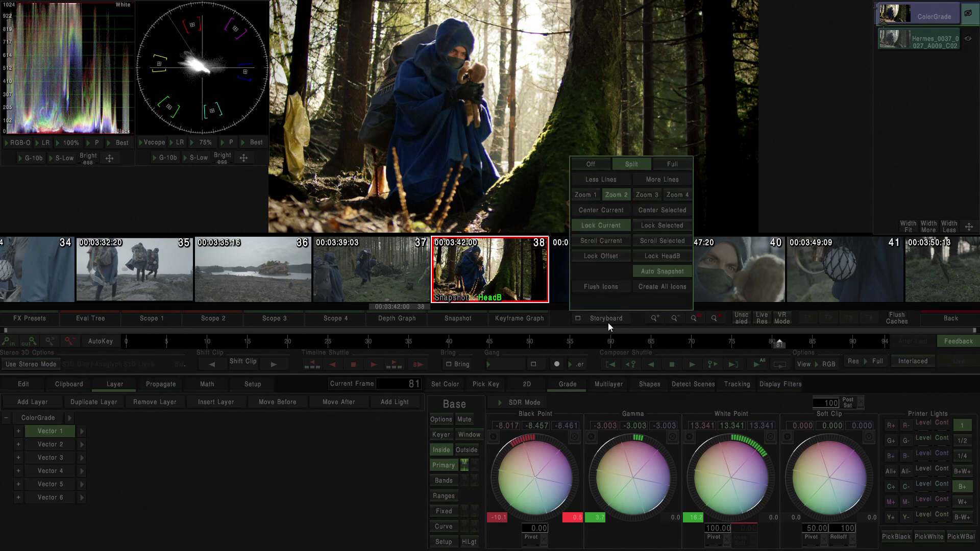
click(652, 241)
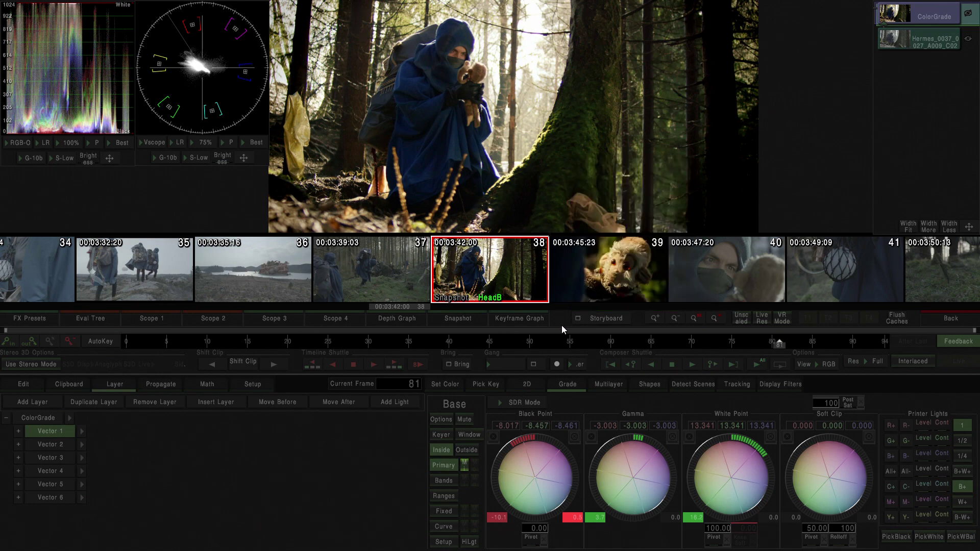
click(458, 366)
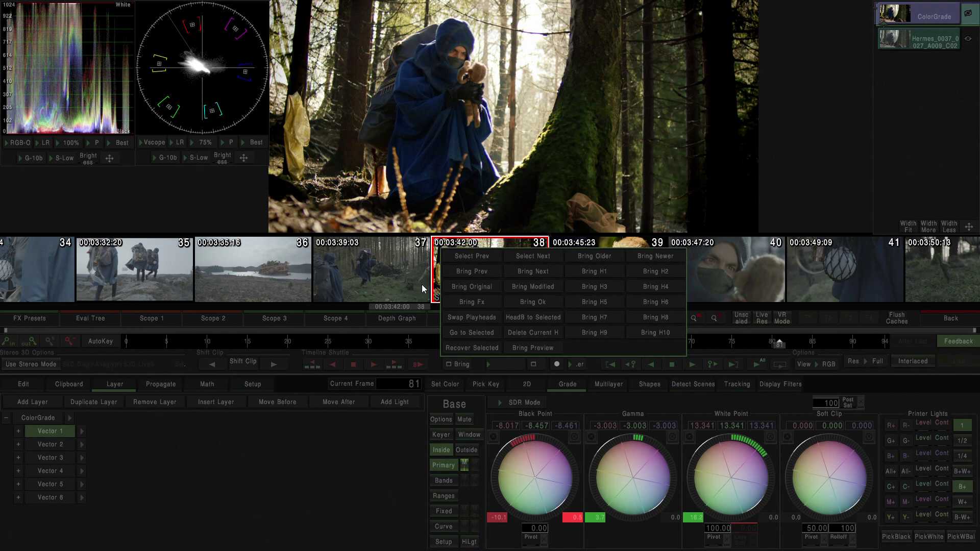
Move the Bring selection back shot by shot with Select Prev to shot 28.
click(467, 256)
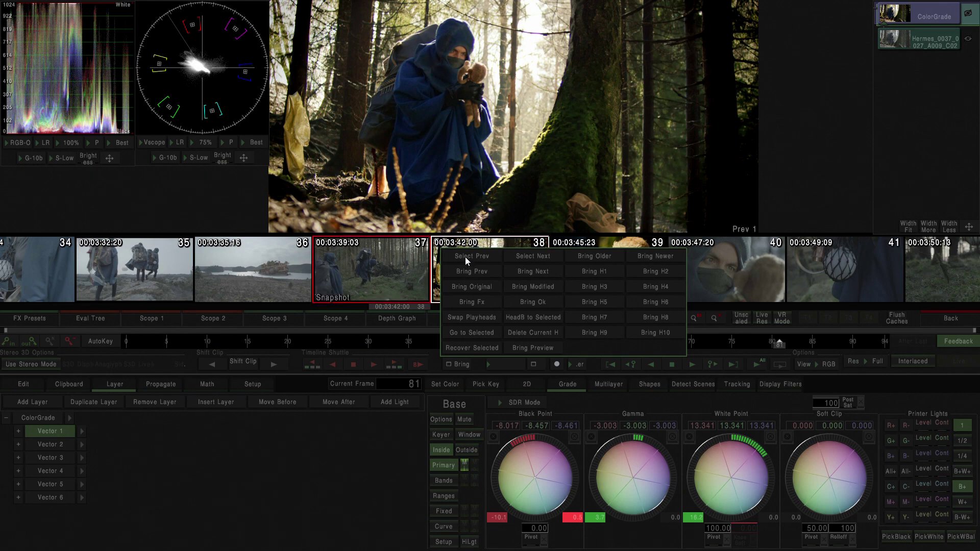
click(465, 258)
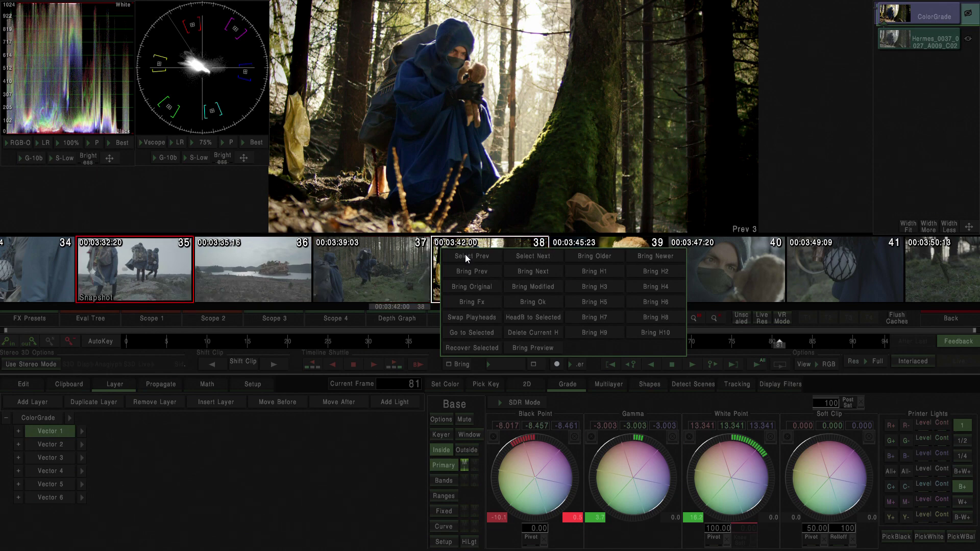
click(465, 255)
click(468, 255)
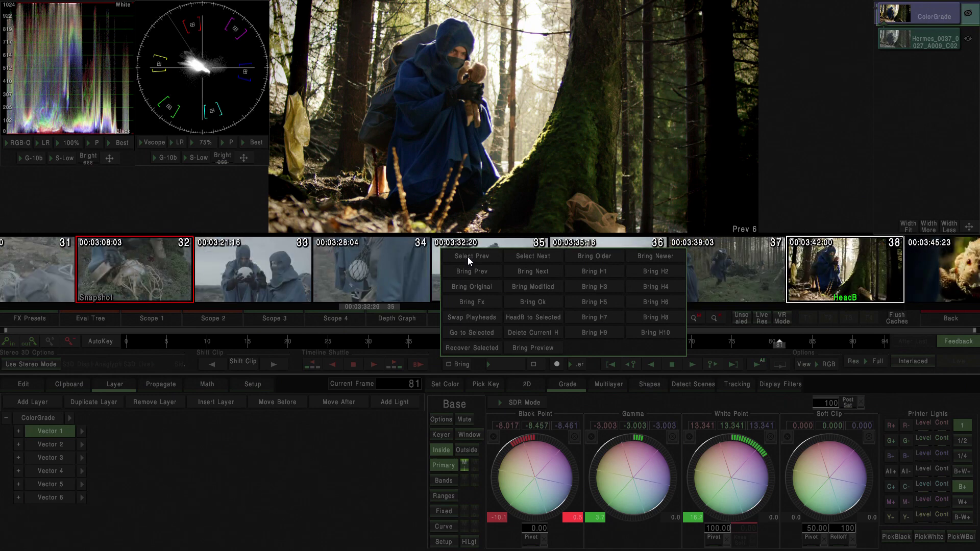
click(468, 256)
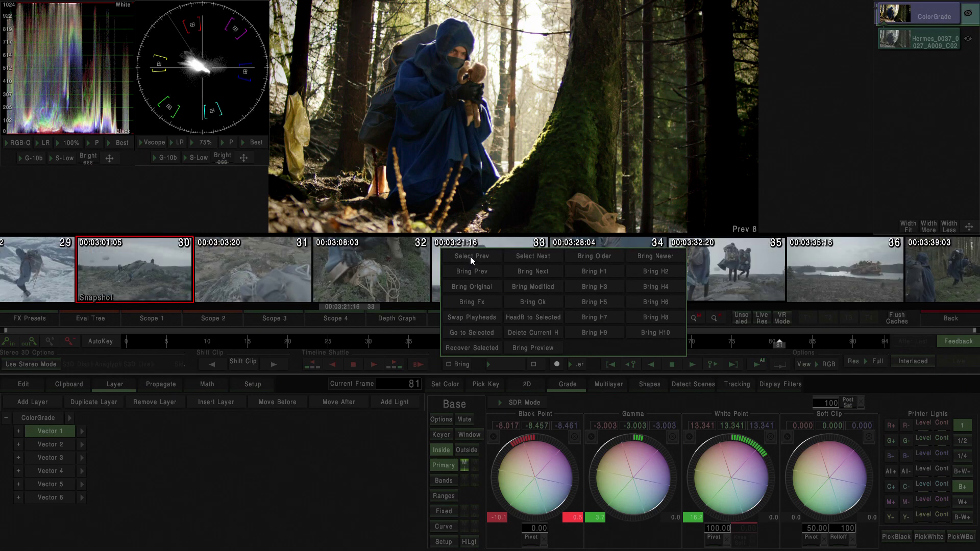
click(470, 257)
click(470, 256)
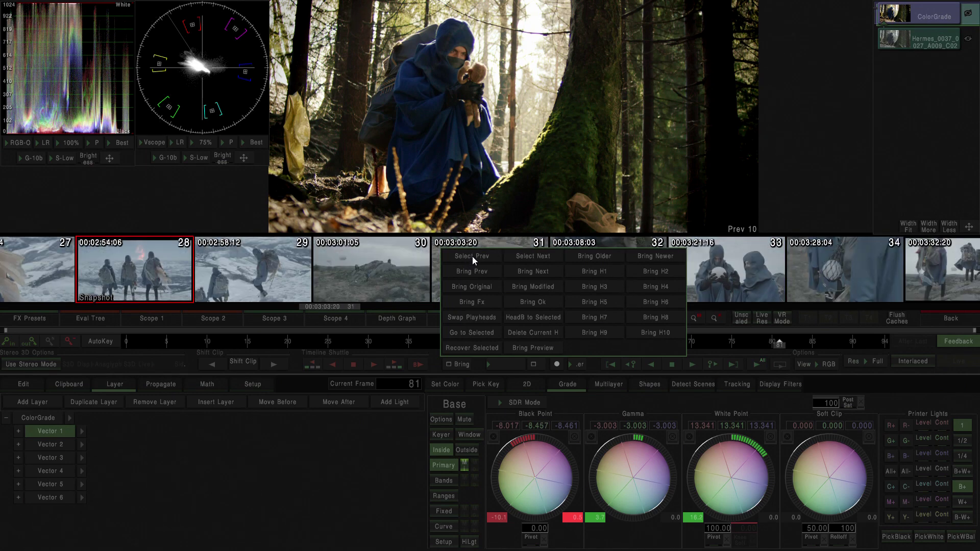
Move the selection forward with Select Next past shot 38 to shot 41.
click(522, 256)
click(522, 256)
click(527, 256)
click(528, 255)
click(527, 255)
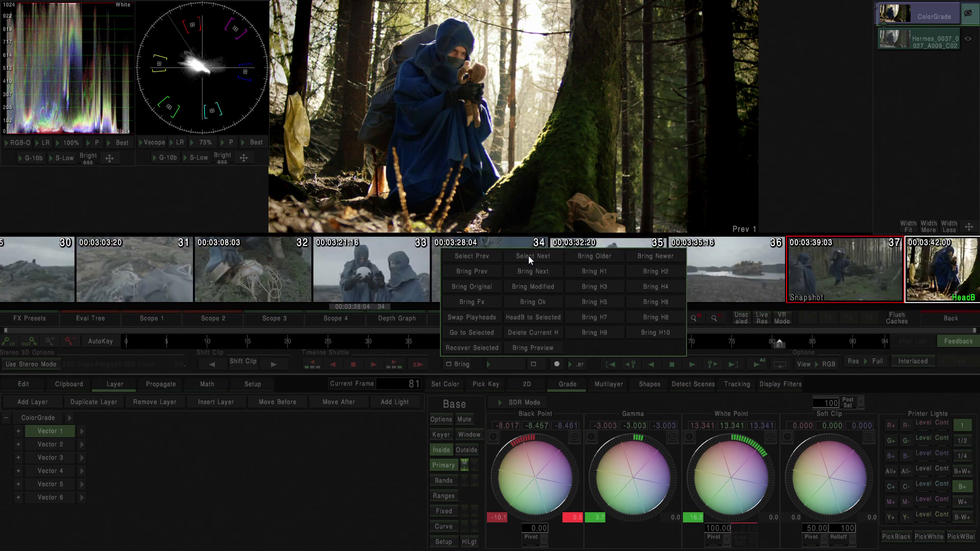
click(527, 256)
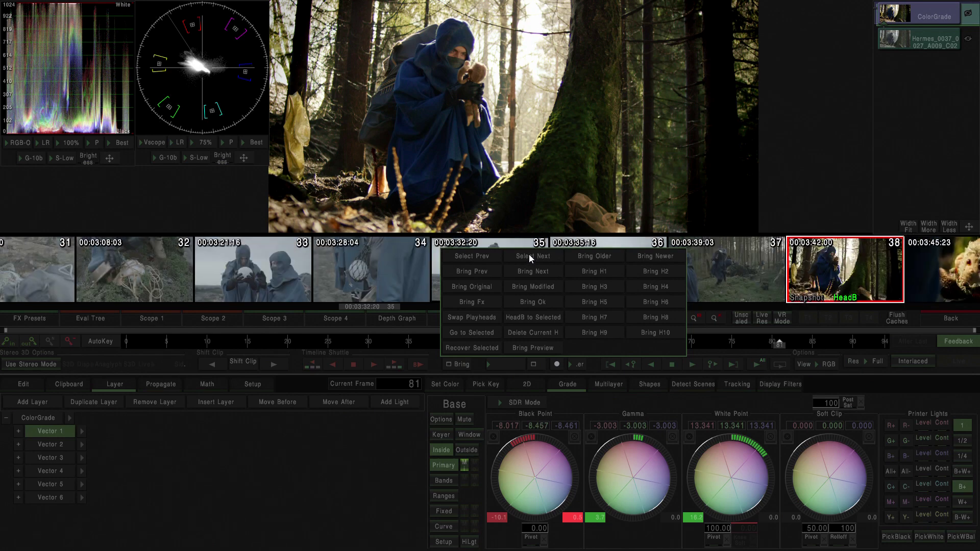
click(530, 254)
click(528, 256)
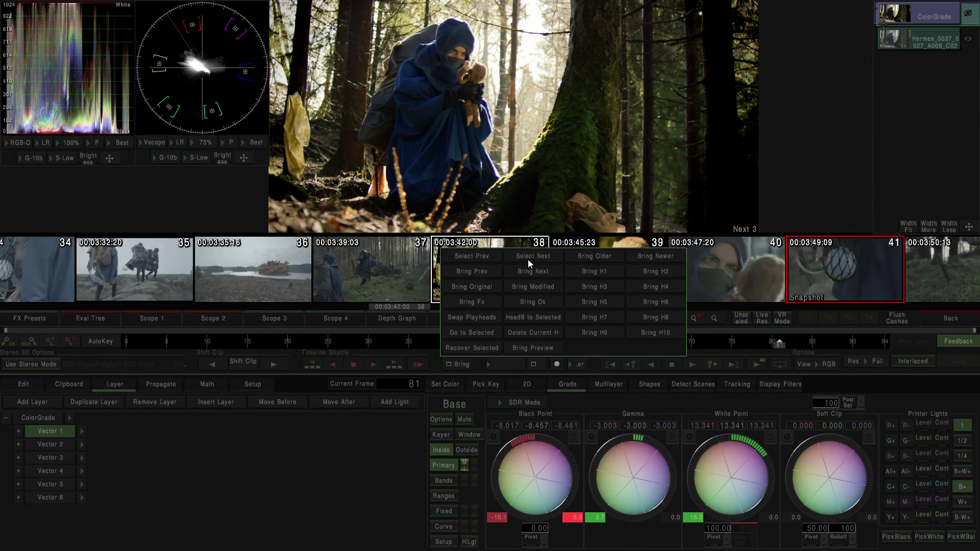
Return the selection to shot 38 and close the Bring popup.
click(481, 256)
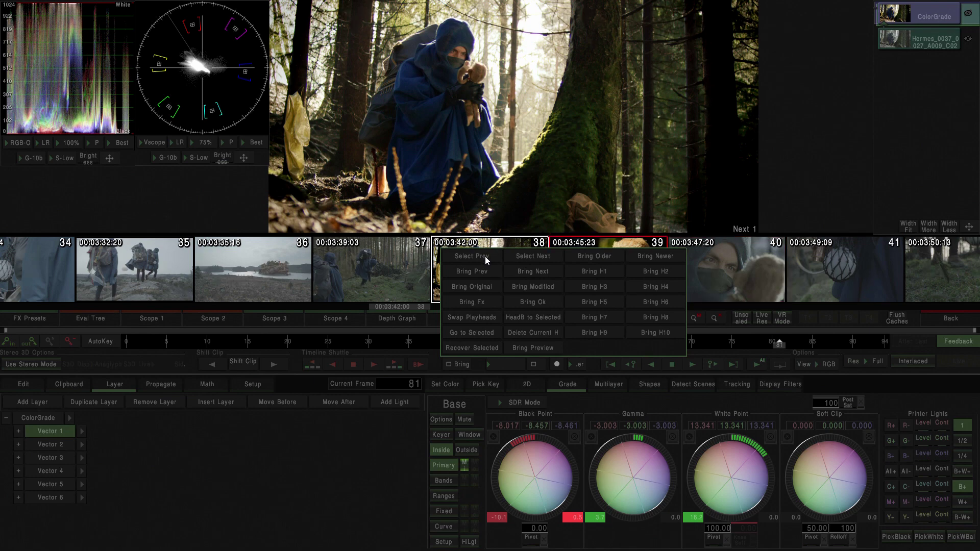
click(485, 256)
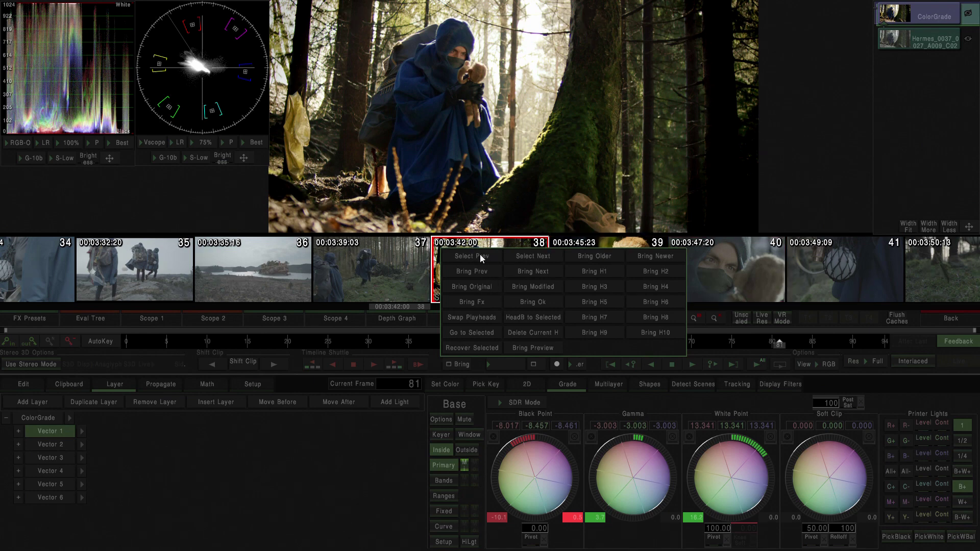
click(461, 366)
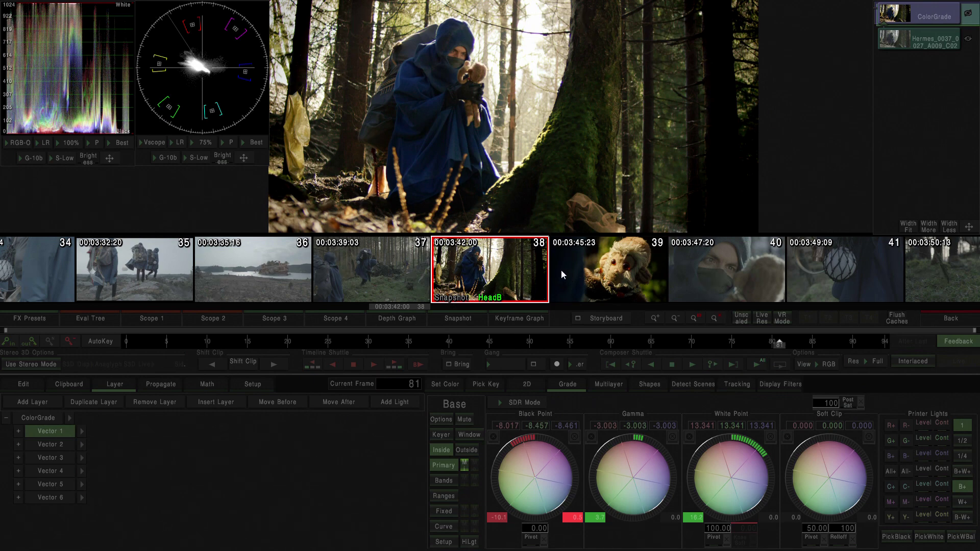
Make shot 40 the snapshot, then reopen and close the Storyboard options.
click(724, 267)
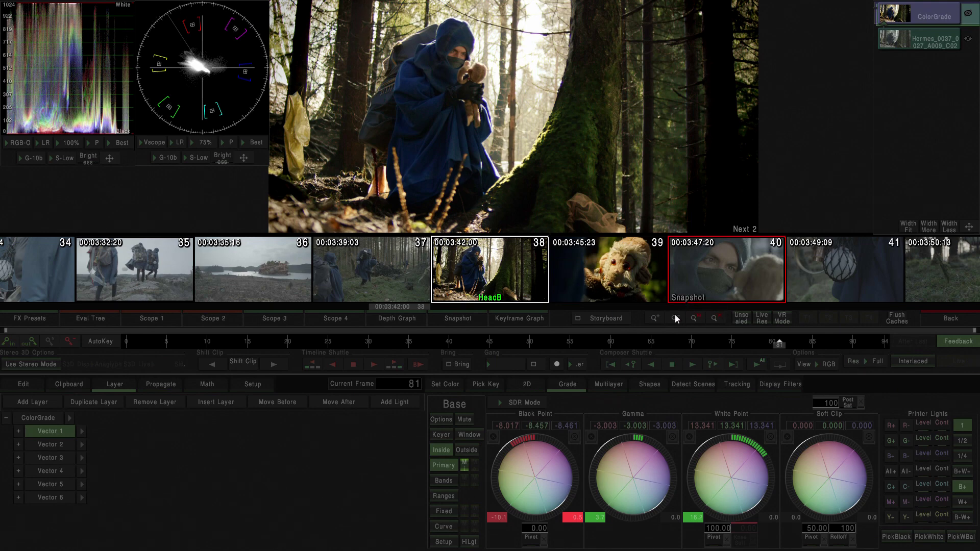
click(613, 319)
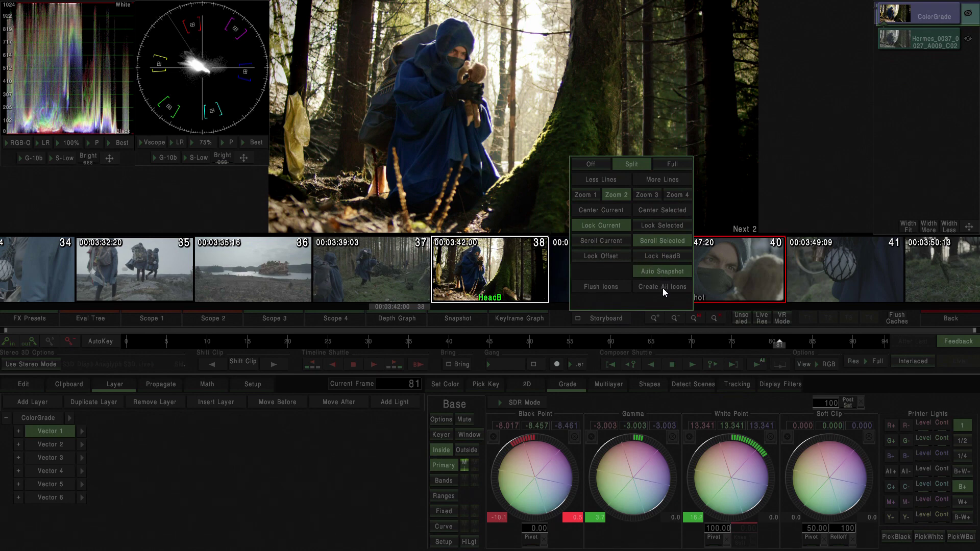
click(600, 319)
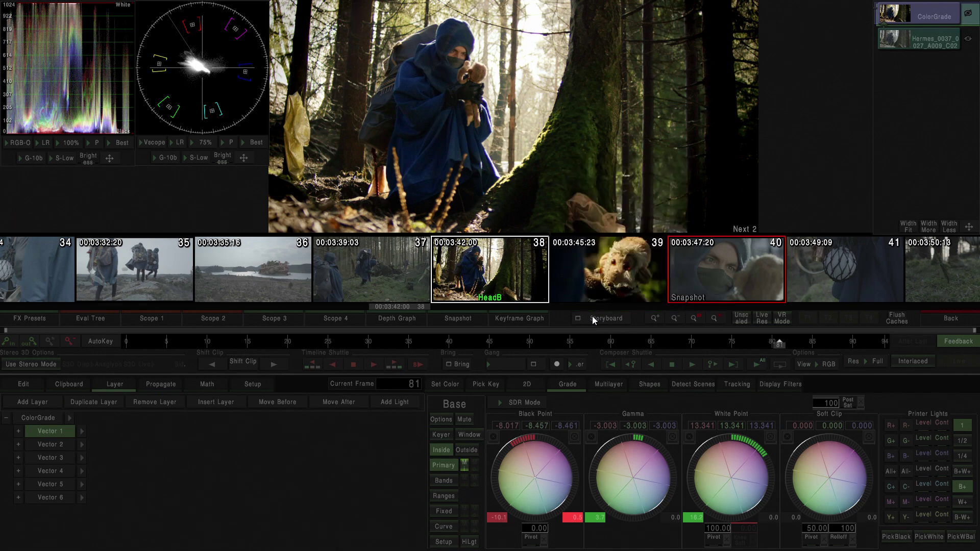
Set the Snapshot display to Show Split.
click(456, 322)
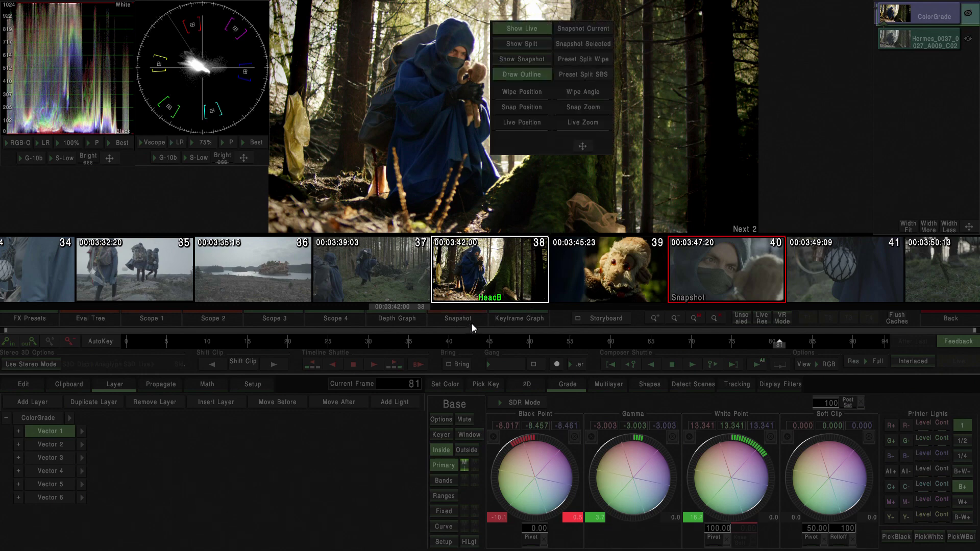
click(521, 44)
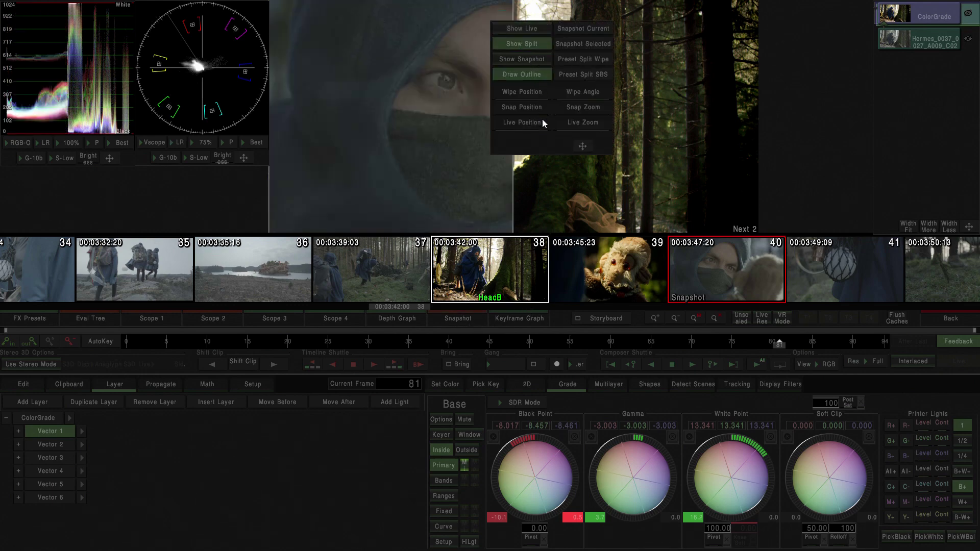
click(472, 320)
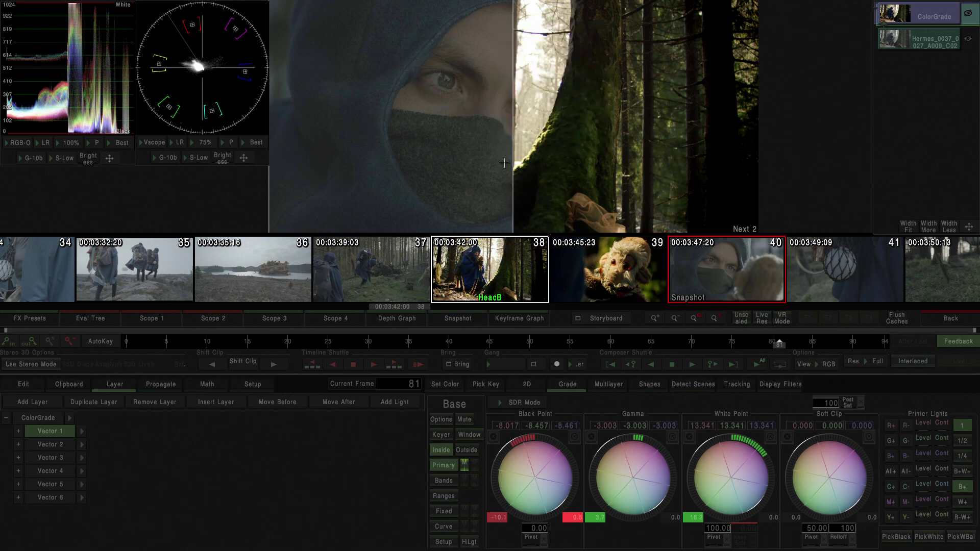
Try shots 41 and 42 as the snapshot, ending back on shot 40.
click(855, 285)
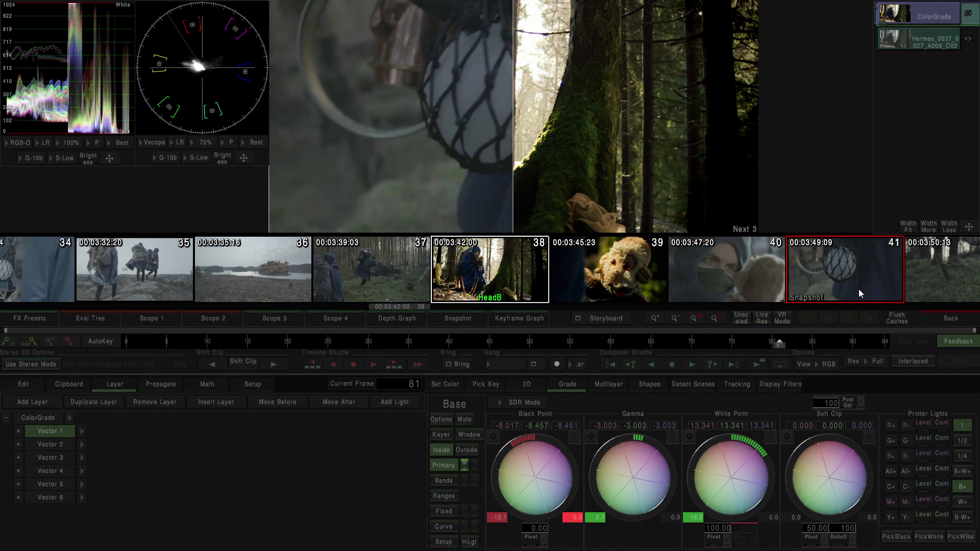
scroll(802, 256, down, 1)
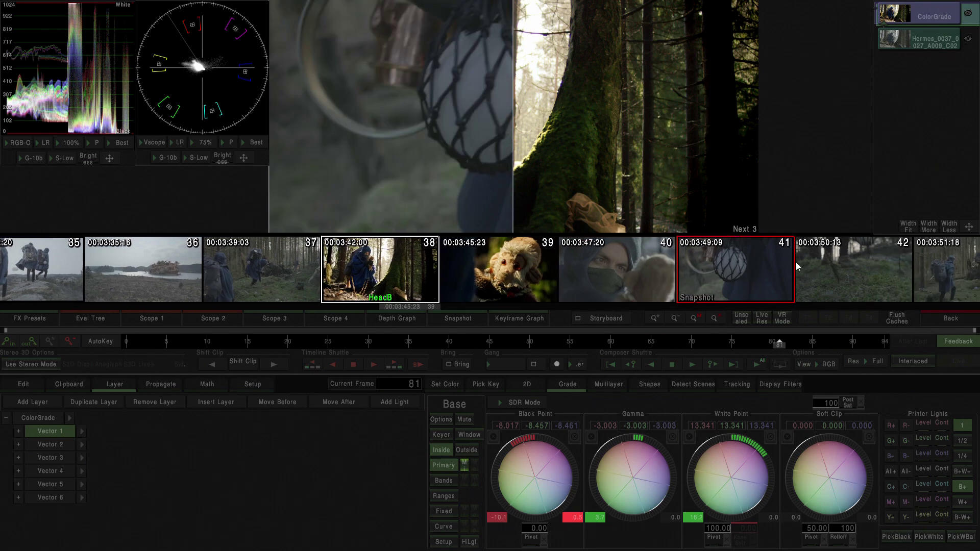
click(799, 272)
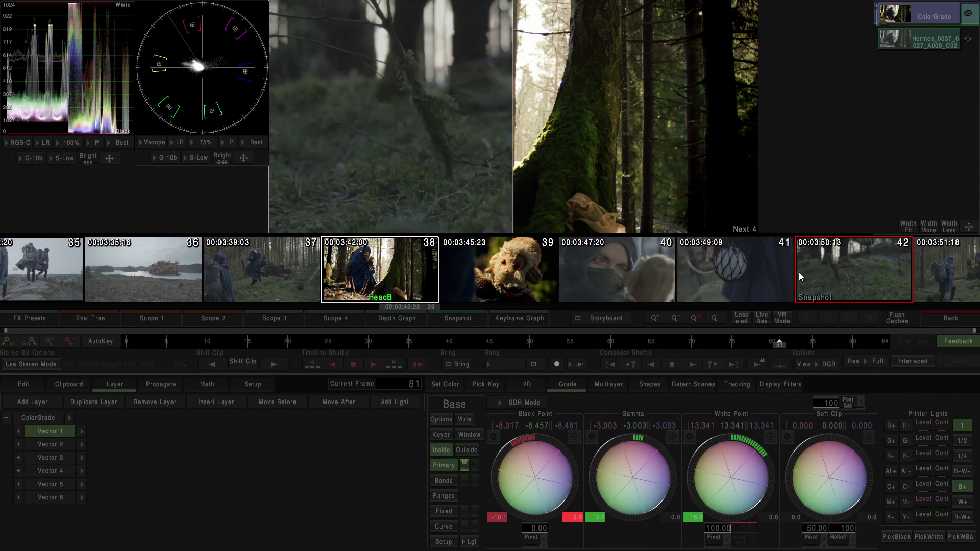
click(738, 272)
click(649, 272)
click(720, 277)
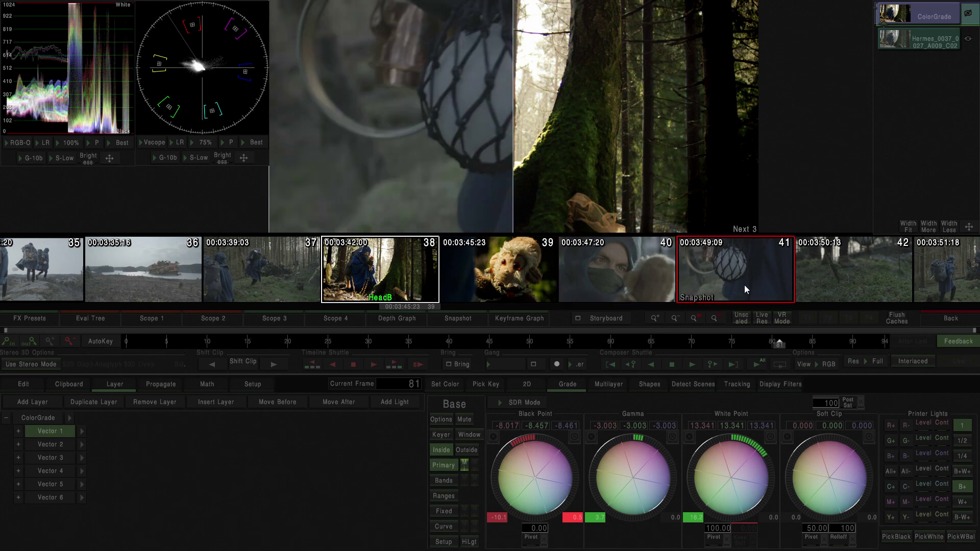
click(822, 267)
click(731, 277)
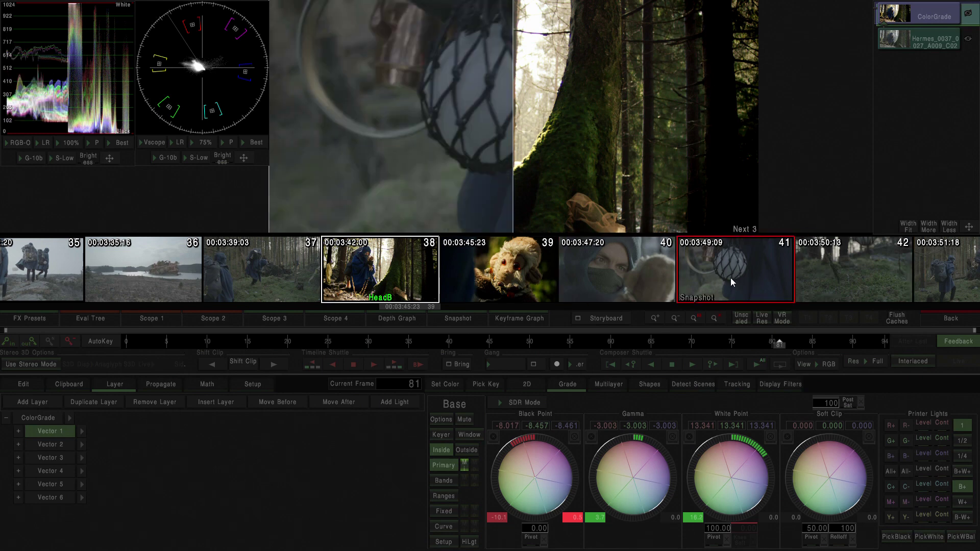
click(656, 283)
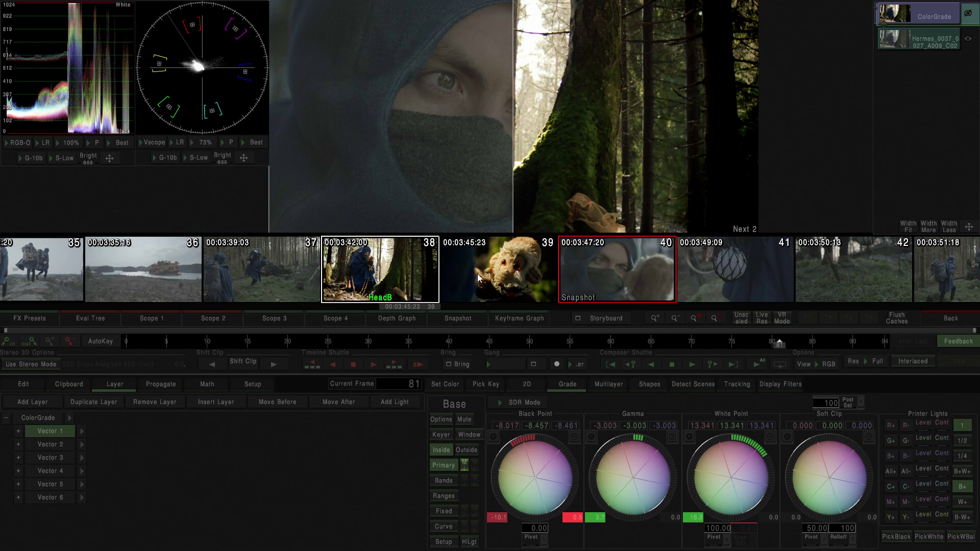
scroll(474, 275, up, 1)
scroll(469, 249, up, 2)
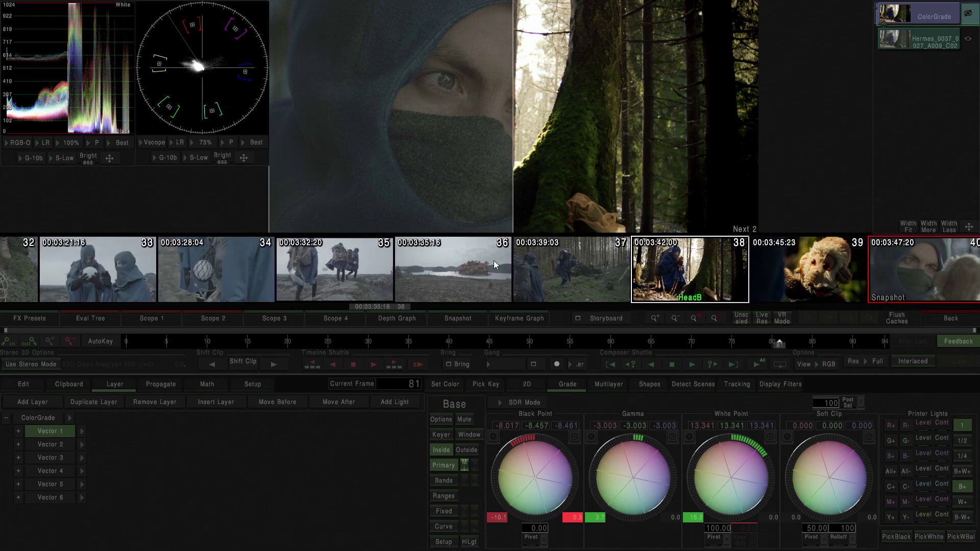
scroll(521, 262, up, 1)
scroll(628, 261, up, 1)
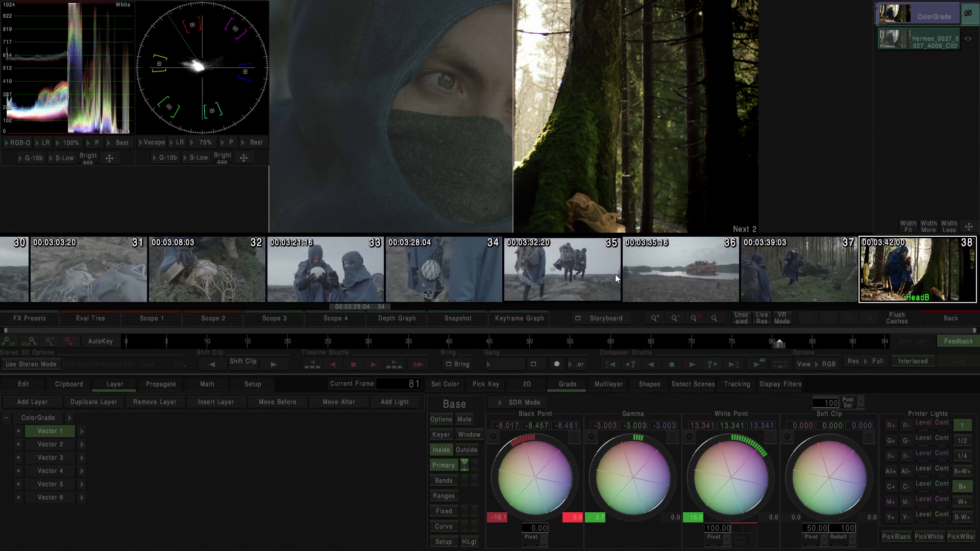
scroll(637, 275, down, 1)
scroll(672, 262, down, 1)
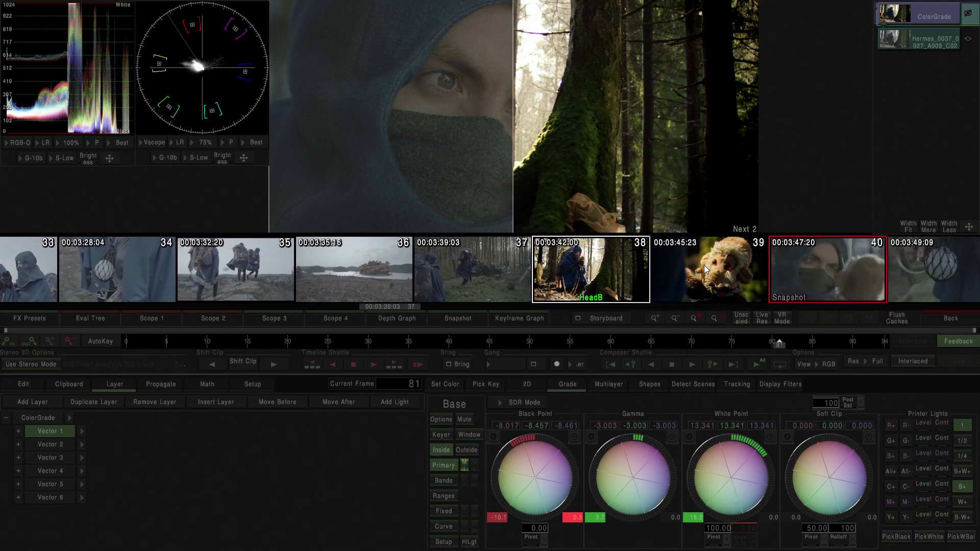
scroll(608, 262, down, 1)
scroll(534, 256, down, 1)
scroll(728, 264, down, 1)
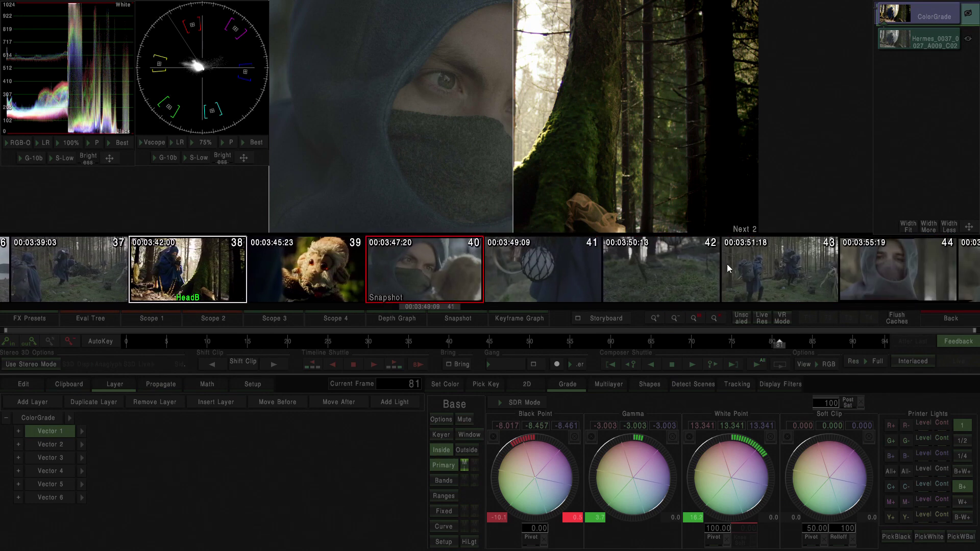
scroll(497, 276, down, 1)
scroll(722, 274, down, 1)
scroll(707, 261, up, 2)
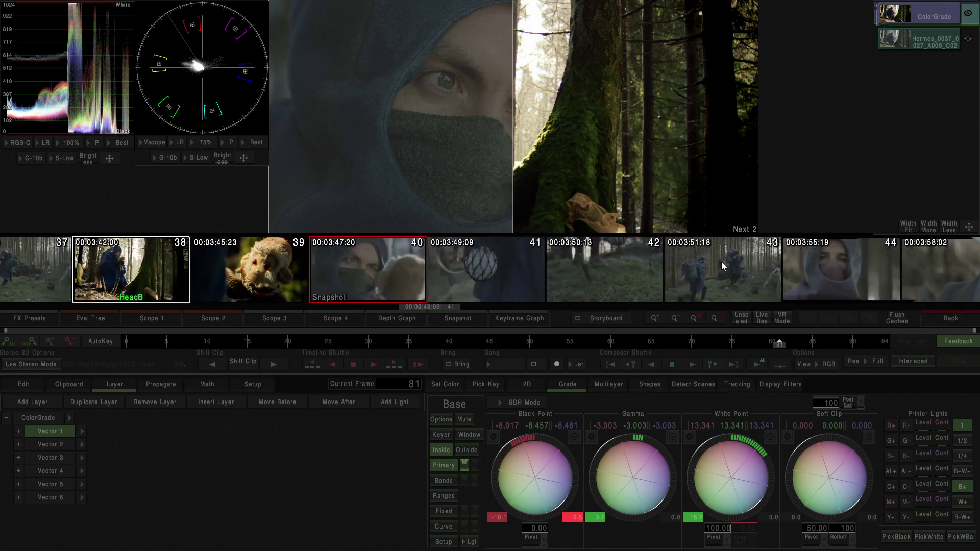
scroll(588, 262, up, 1)
scroll(663, 266, up, 1)
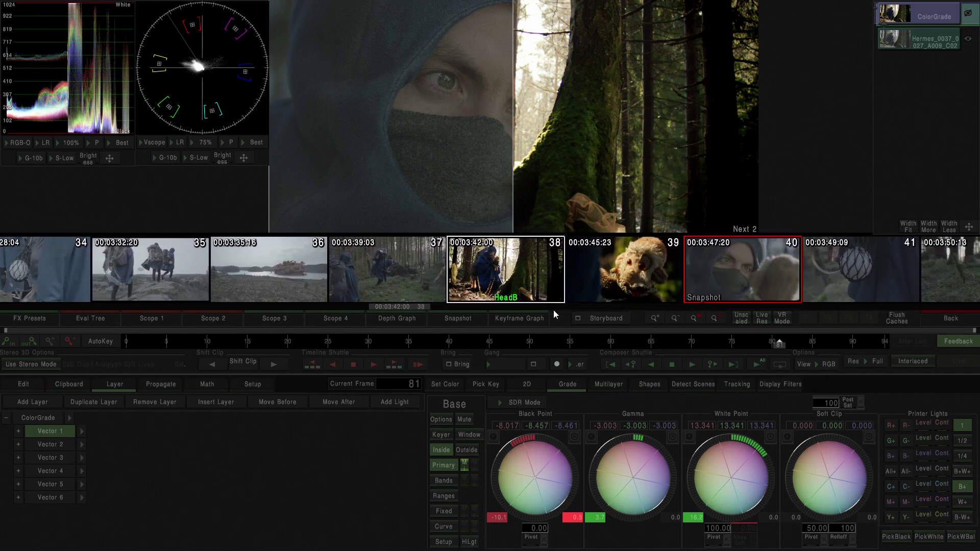
Switch the Snapshot display to Show Live so only shot 38's full image shows.
click(452, 316)
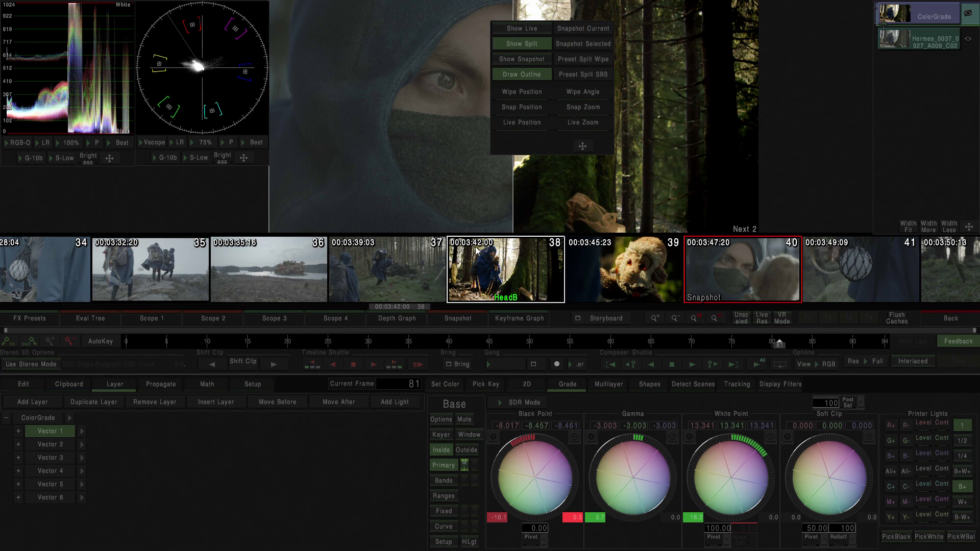
click(519, 28)
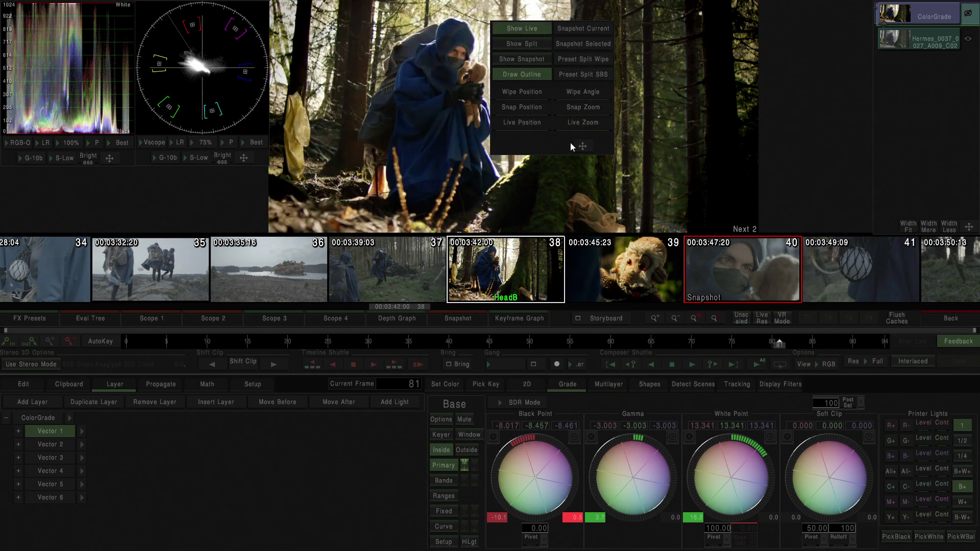
click(470, 322)
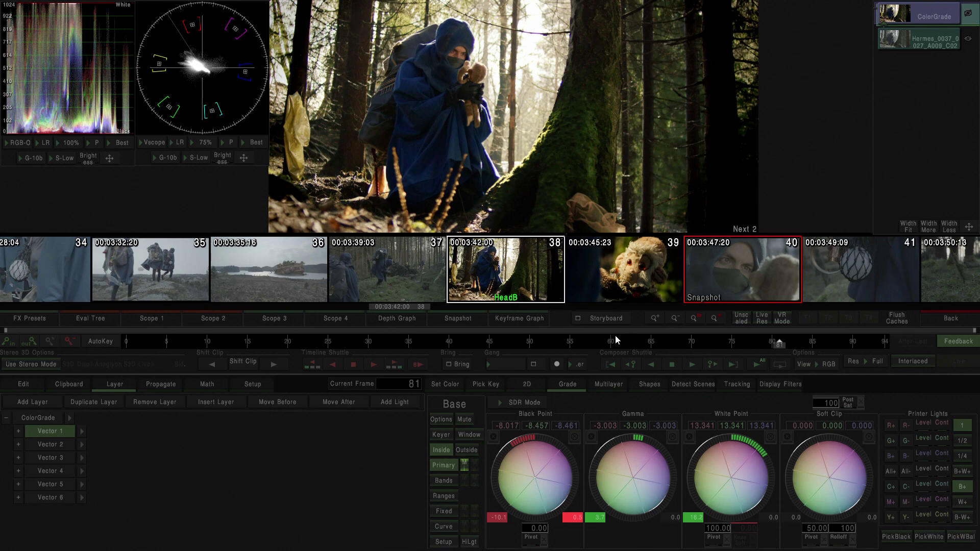
Enable Lock HeadB in the Storyboard options, moving HeadB onto shot 40.
click(601, 318)
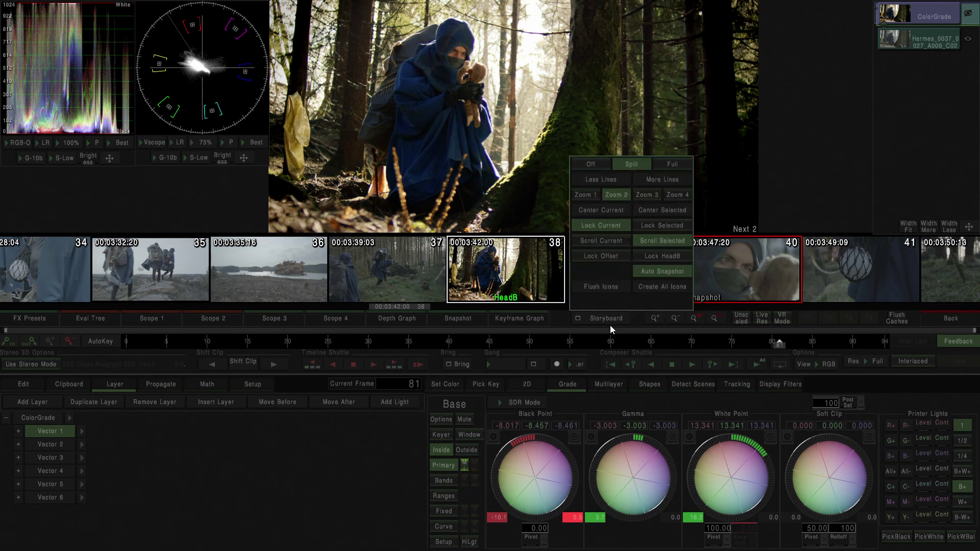
click(662, 257)
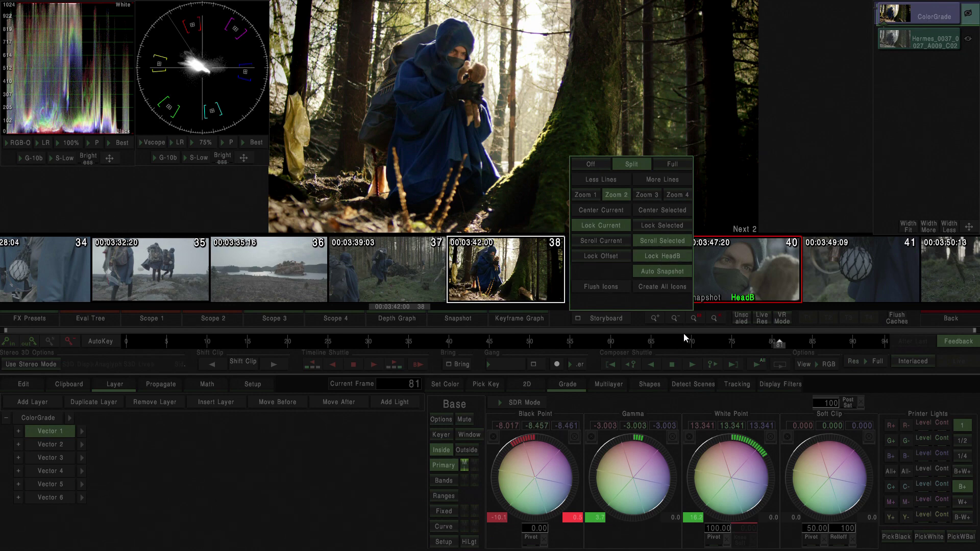
click(604, 320)
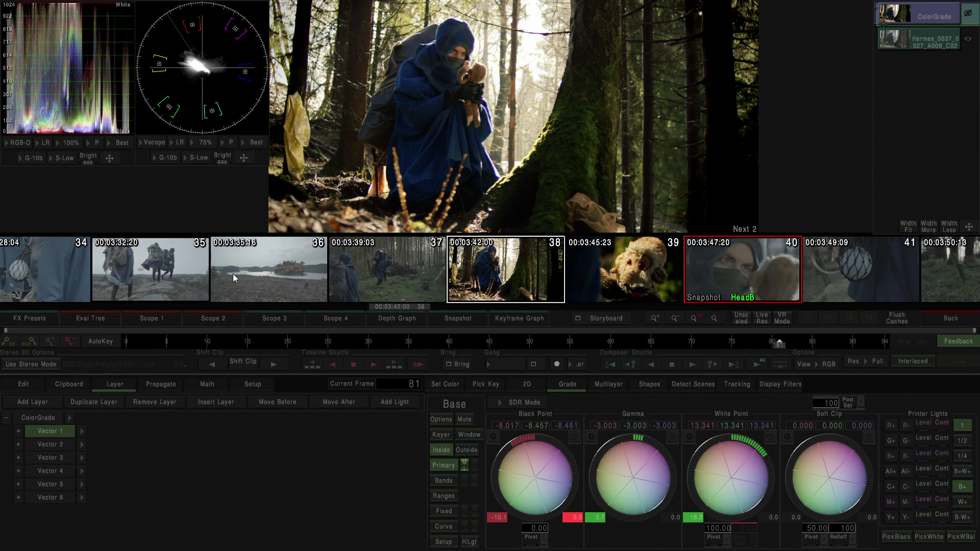
Place the HeadB playhead on clip 40, keep clip 38 current, and scroll the strip to it.
click(157, 277)
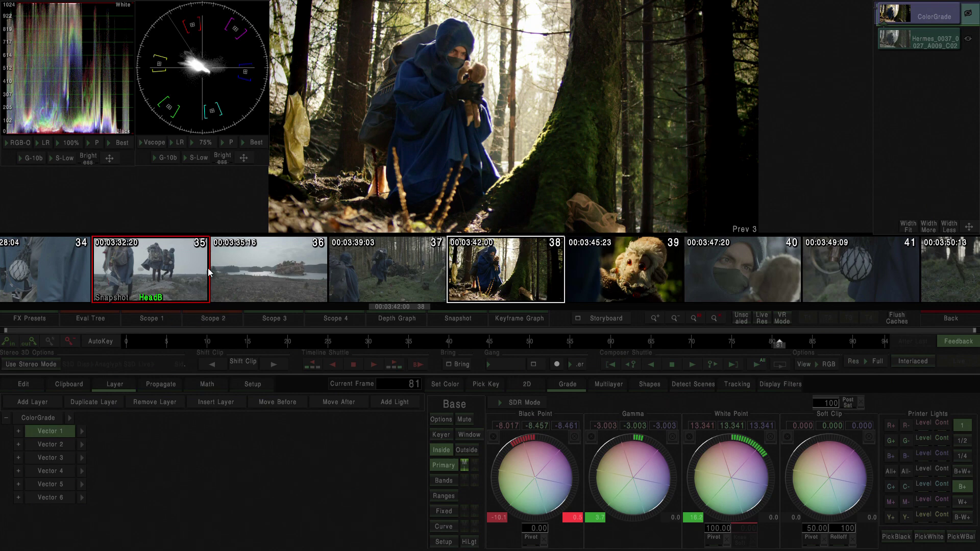
click(730, 271)
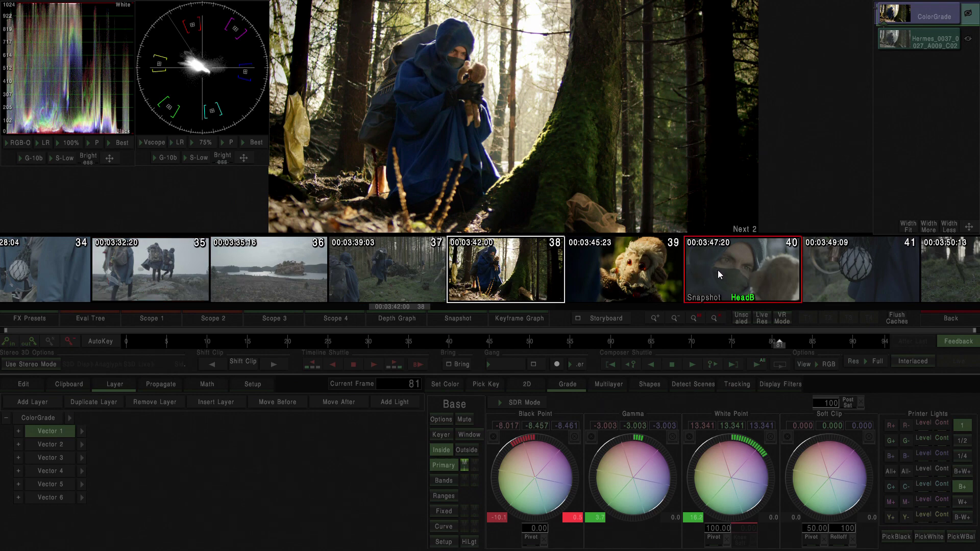
scroll(709, 261, down, 2)
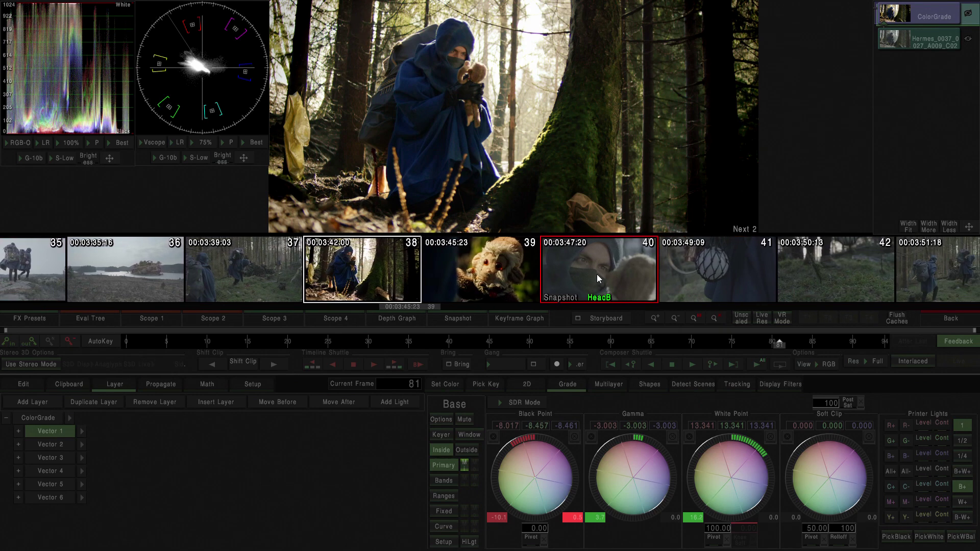
drag(601, 256, 658, 257)
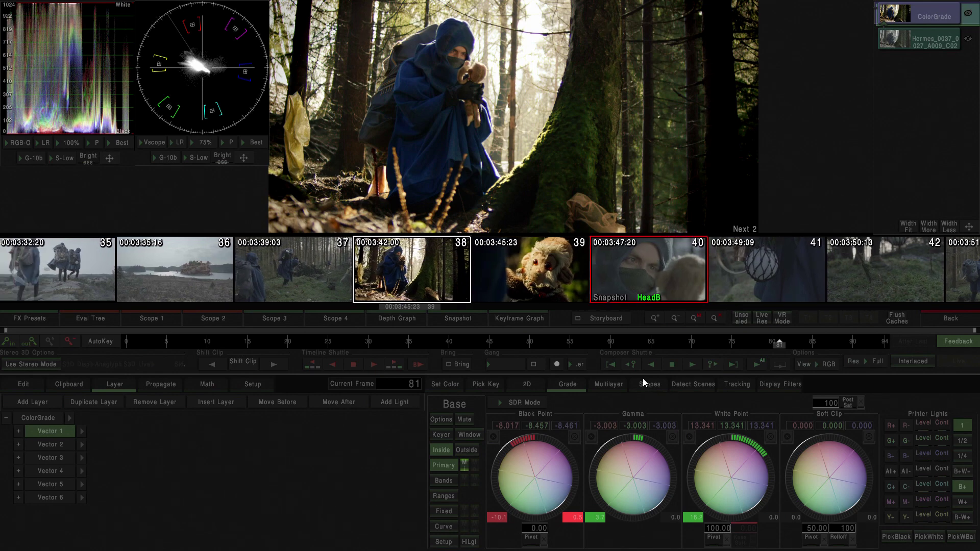
Toggle Swap Playheads several times, ending with clip 40 current and clip 38 as HeadB.
click(461, 365)
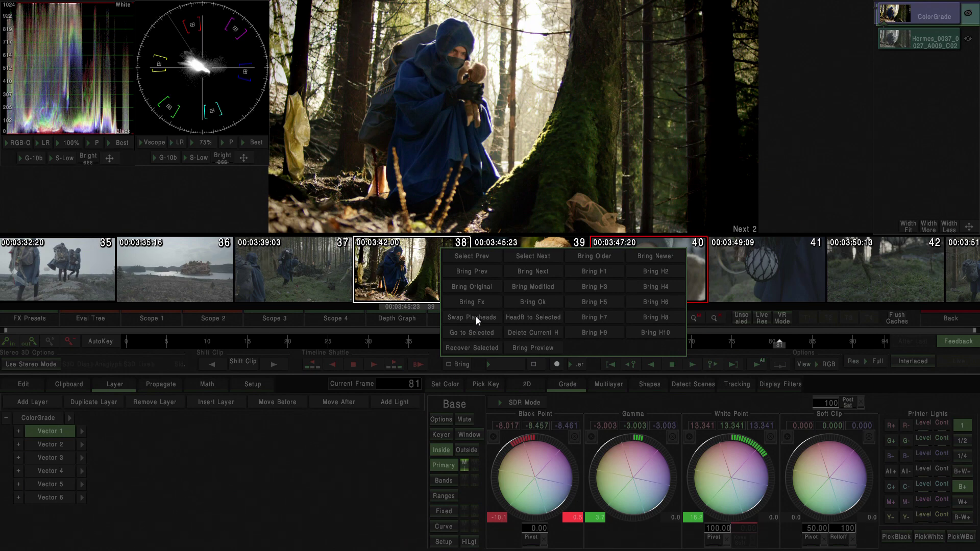
click(476, 317)
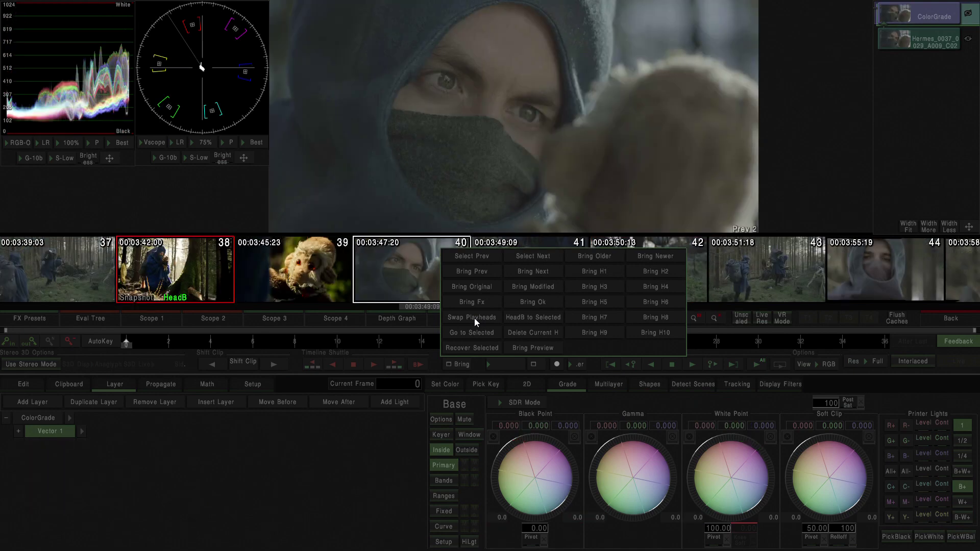
click(476, 318)
click(474, 318)
click(471, 317)
click(471, 316)
click(471, 316)
click(473, 319)
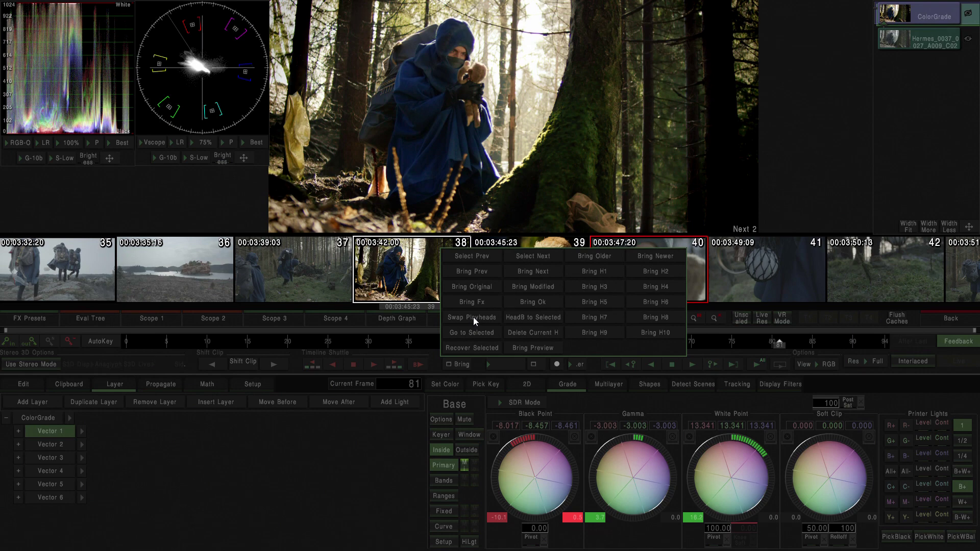
click(473, 317)
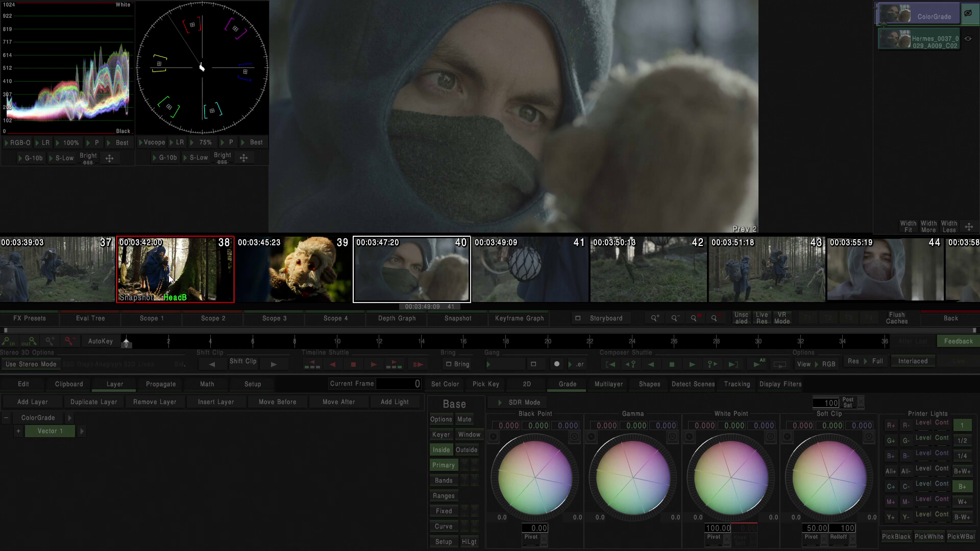
Try clip 38's grade on clip 40, then restore clip 40 with Bring Original.
click(173, 281)
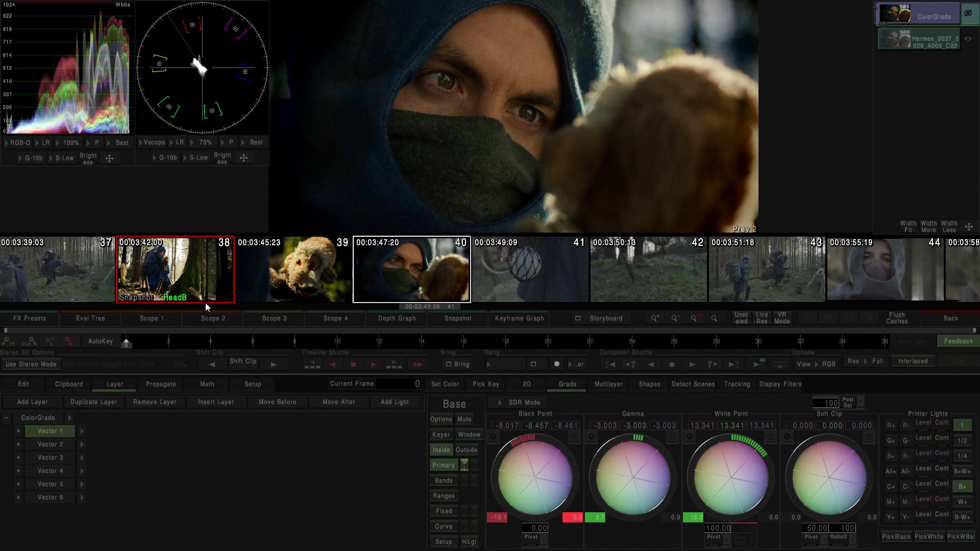
click(458, 364)
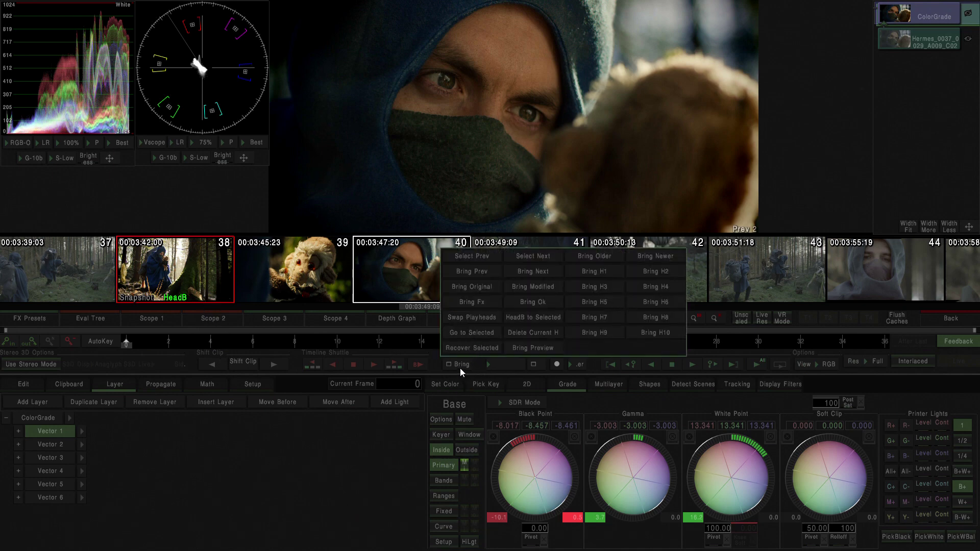
click(469, 287)
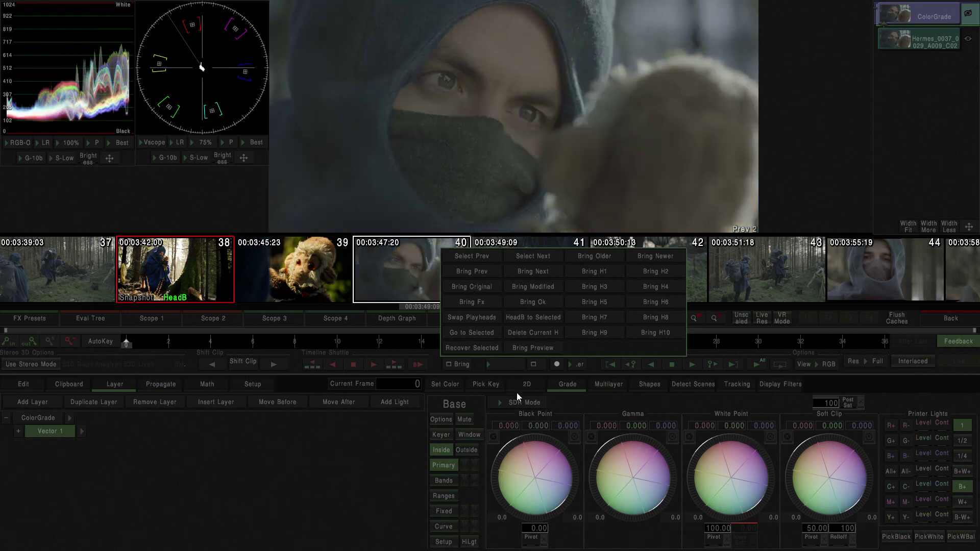
click(457, 363)
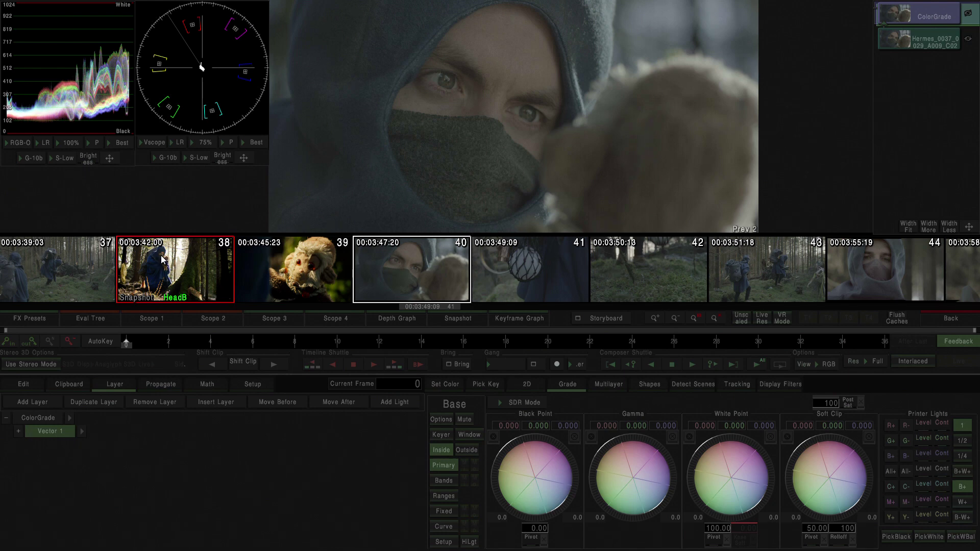
Bring clip 38's six-vector grade onto clip 40, undo it, and bring it again.
click(173, 269)
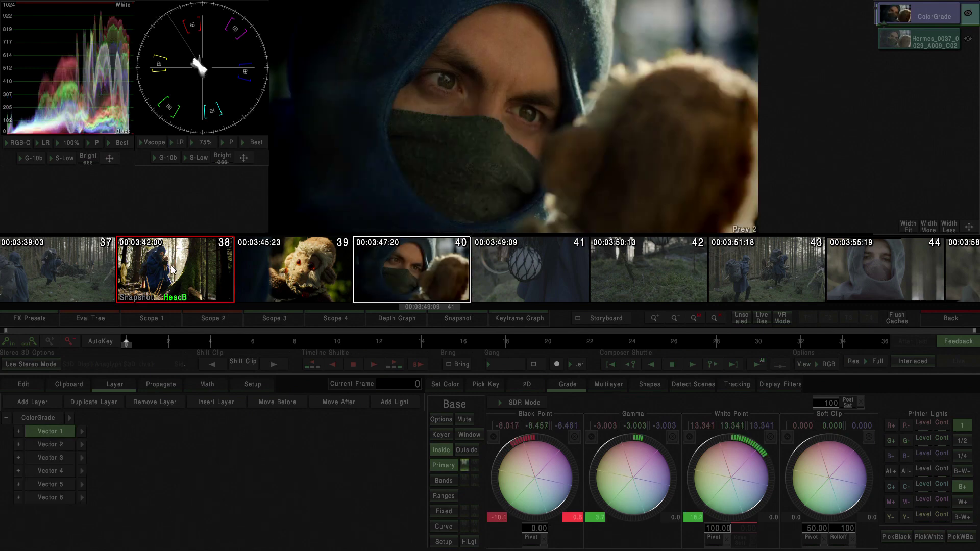
click(168, 269)
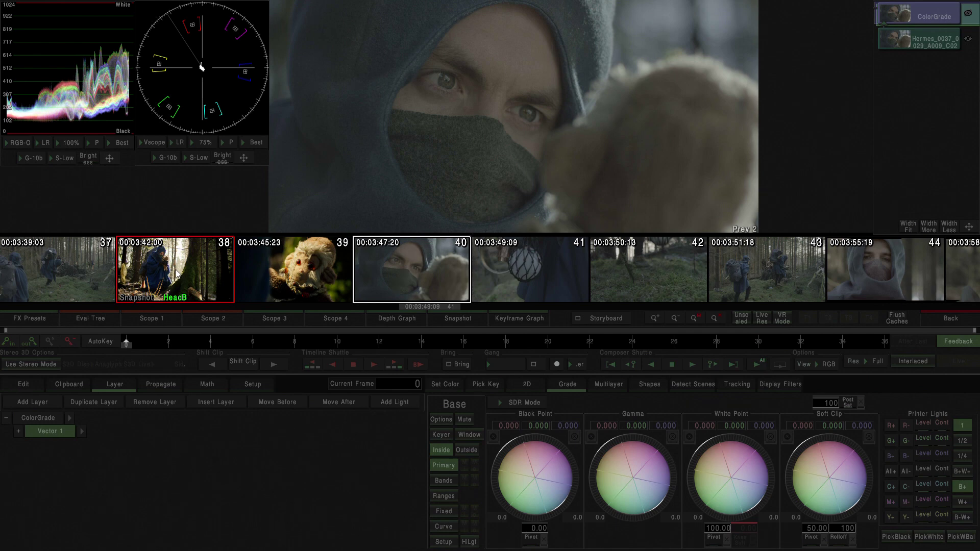
click(174, 274)
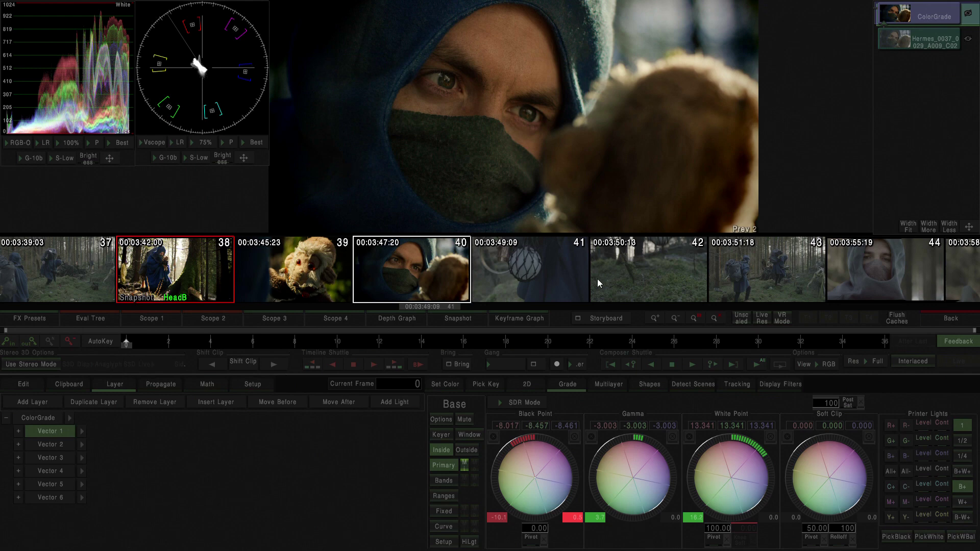
click(598, 321)
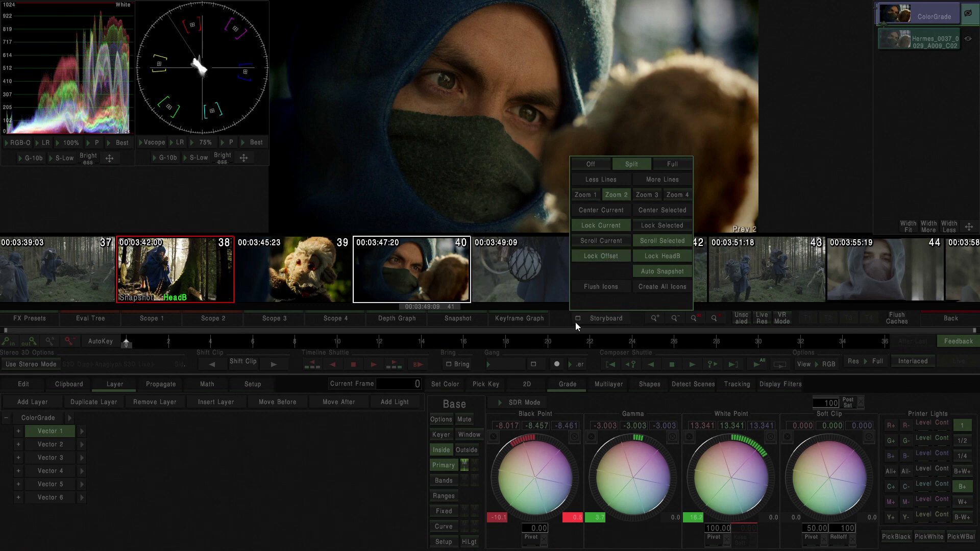
Turn on Lock Offset in the Storyboard options and close the popup.
click(595, 318)
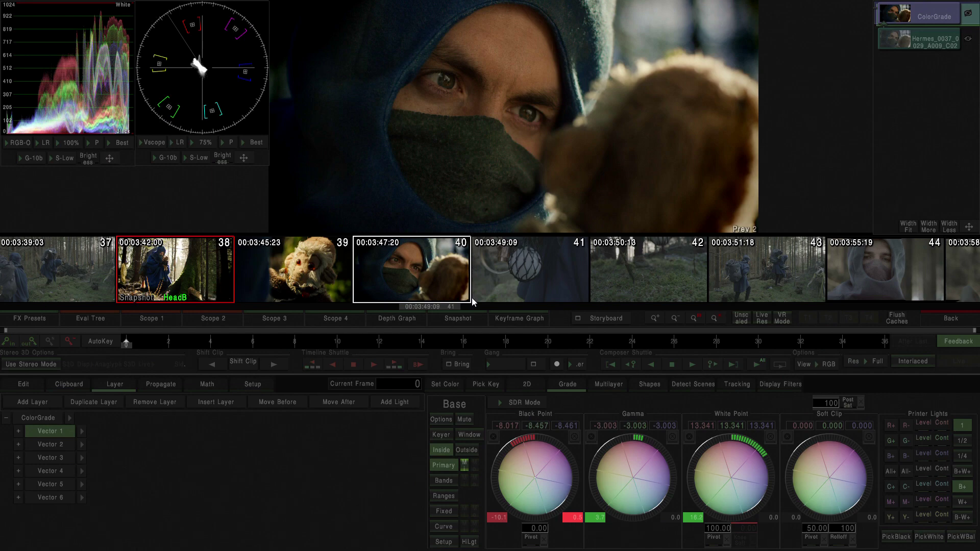
key(Down)
key(Down)
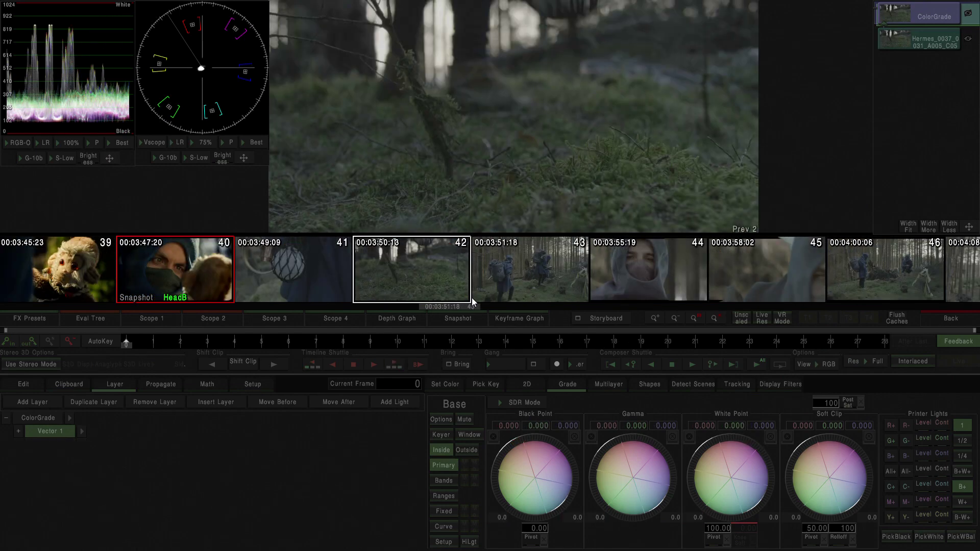
key(Down)
key(Up)
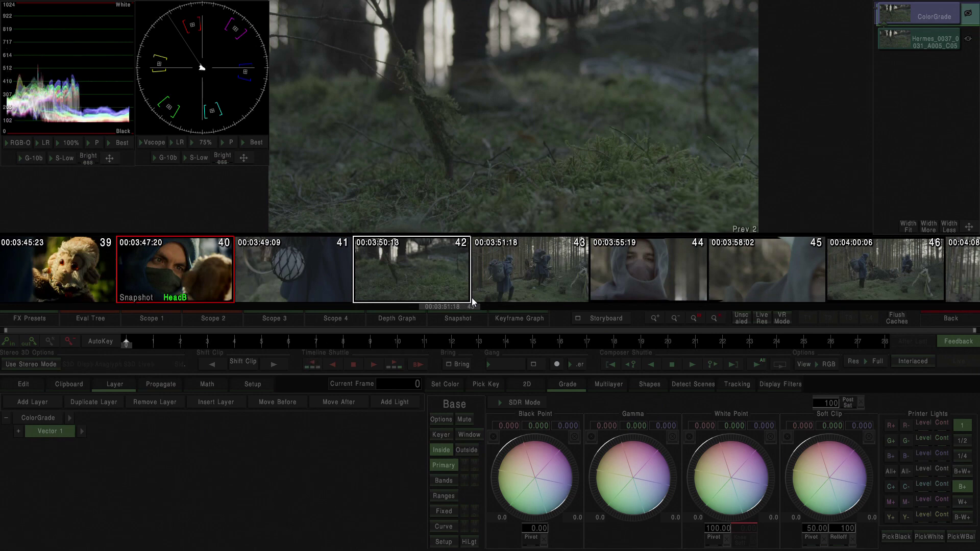
key(Up)
key(Up)
key(Up)
key(Down)
key(Down)
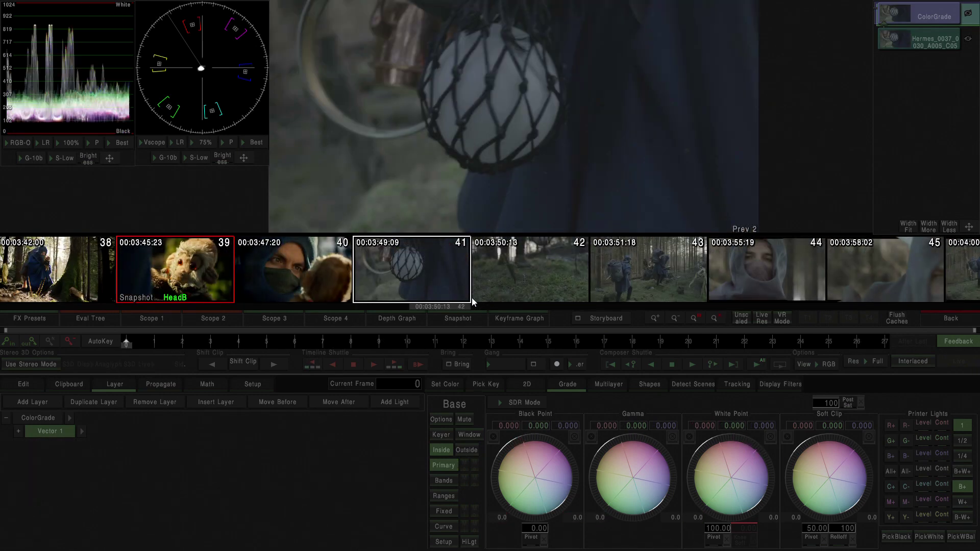
key(Down)
key(Up)
key(Up)
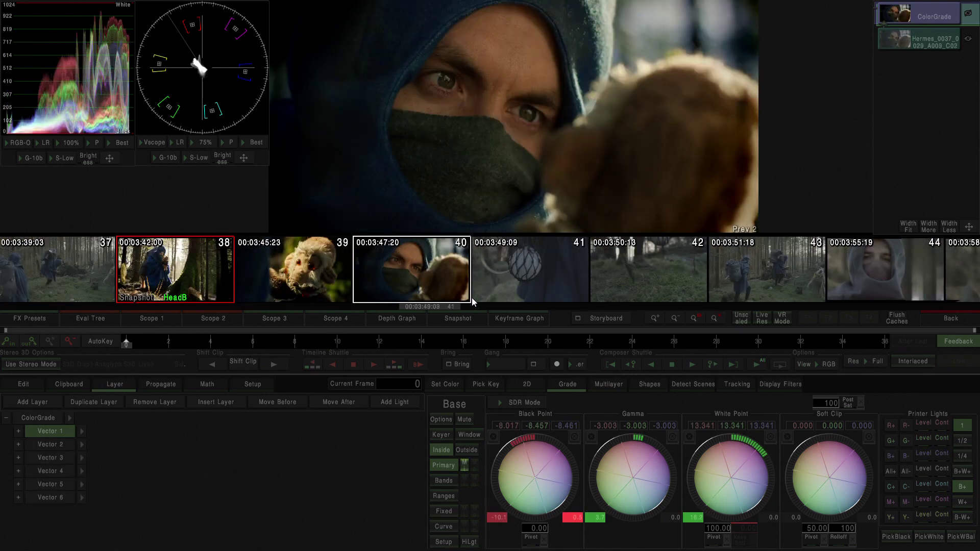
key(Up)
key(Down)
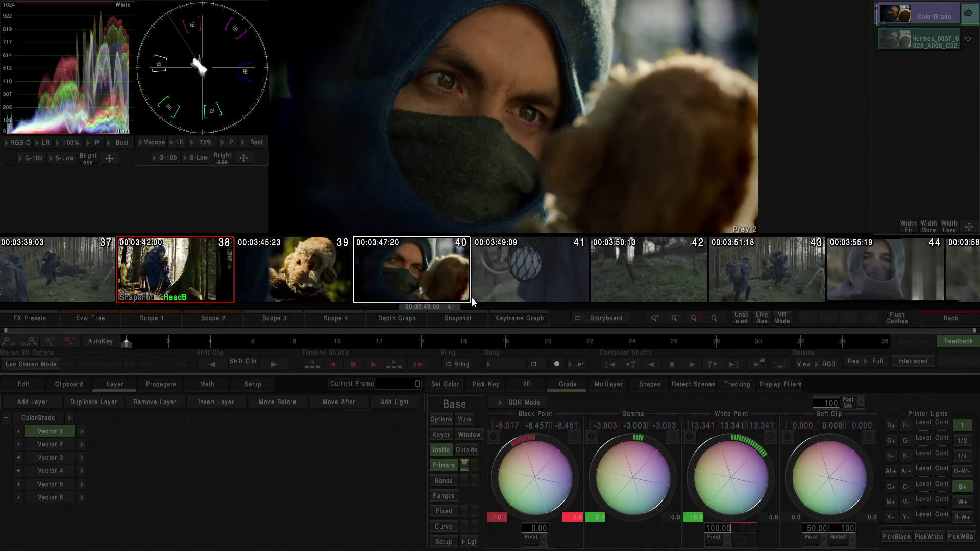